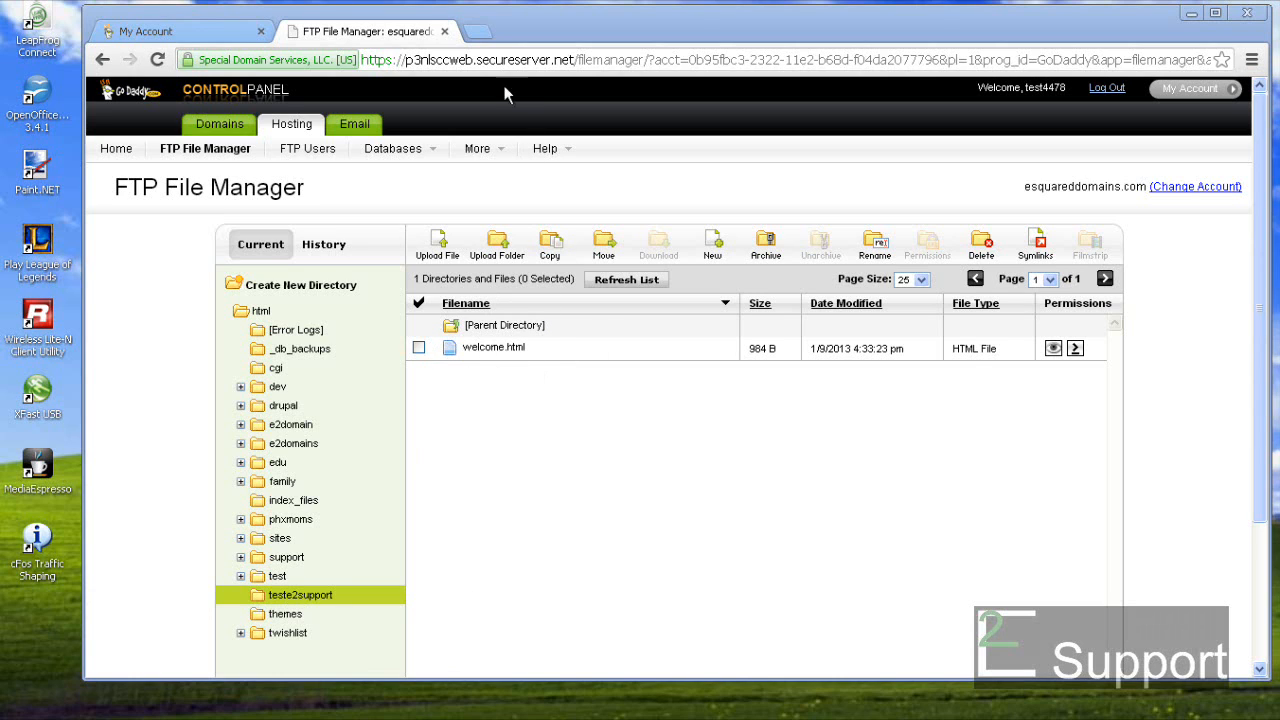
- Load test.e2support.com in a new tab to view its Coming Soon placeholder, then return to My Account
{"action": "left_click", "coordinate": [477, 33]}
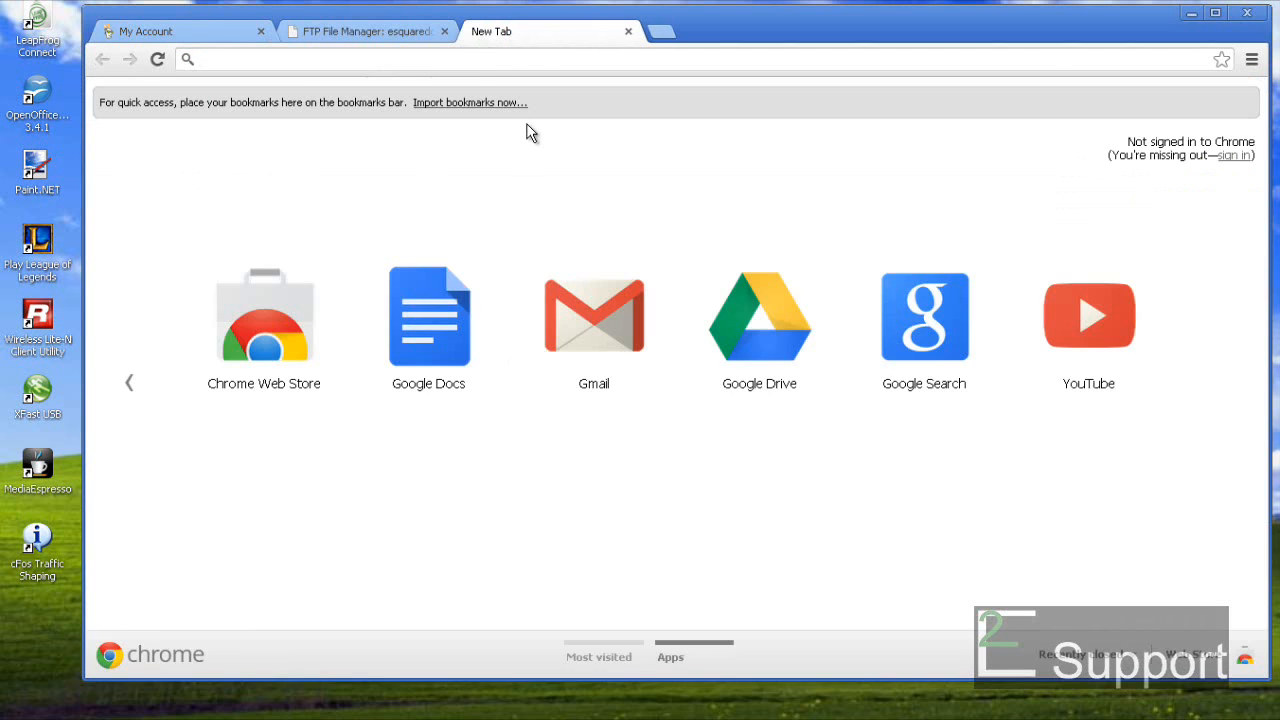
{"action": "type", "text": "test.e2support.com"}
{"action": "key", "text": "Return"}
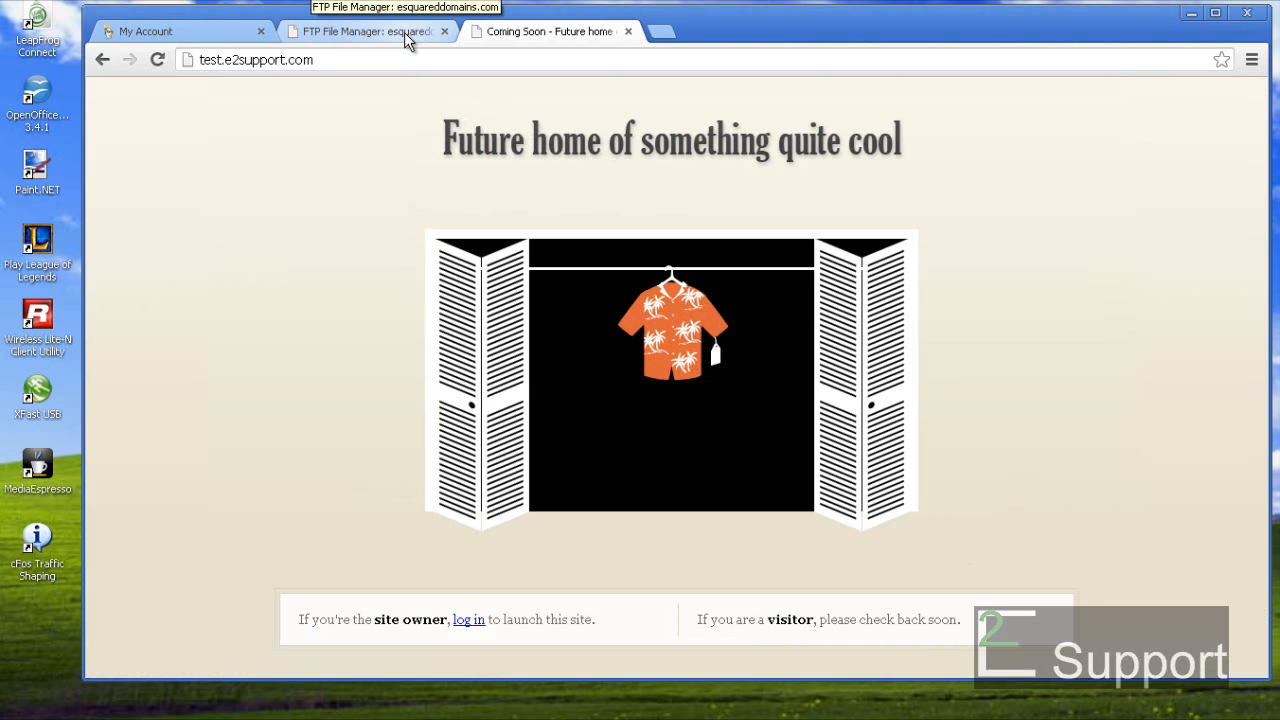
{"action": "left_click", "coordinate": [153, 38]}
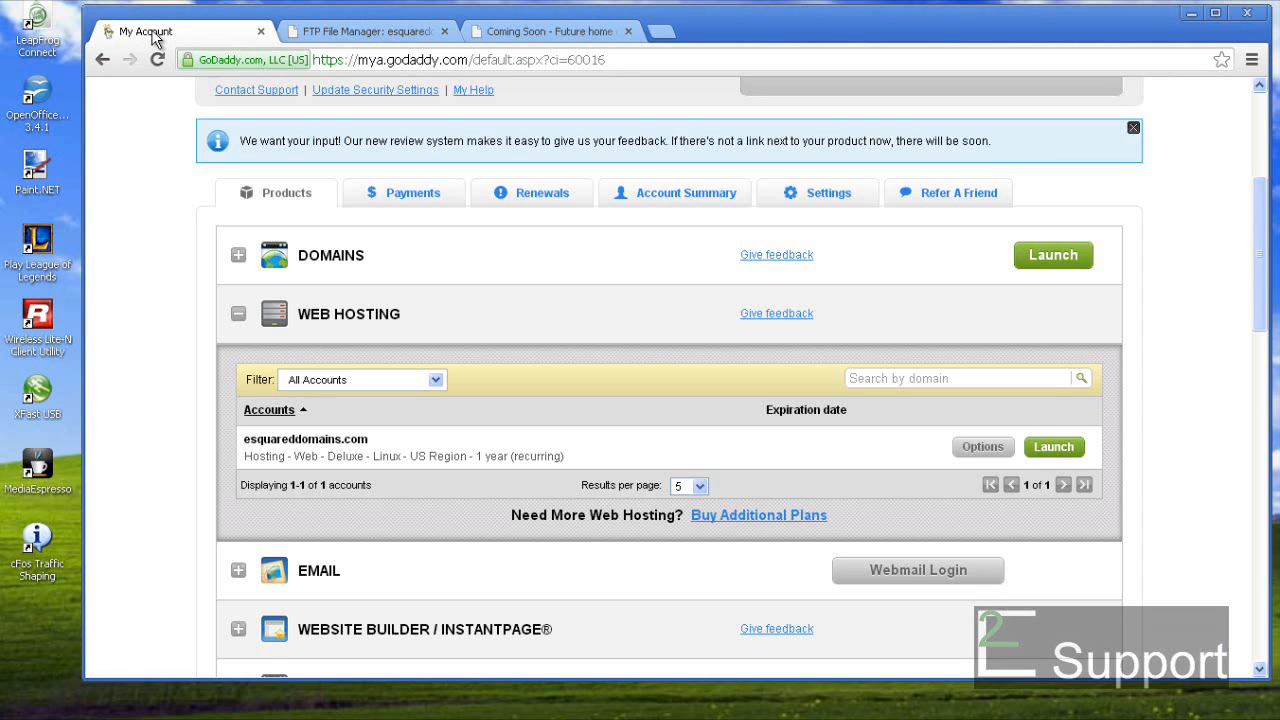
- Launch the esquareddomains.com account from Web Hosting and close the FTP File Manager tab
{"action": "left_click", "coordinate": [355, 33]}
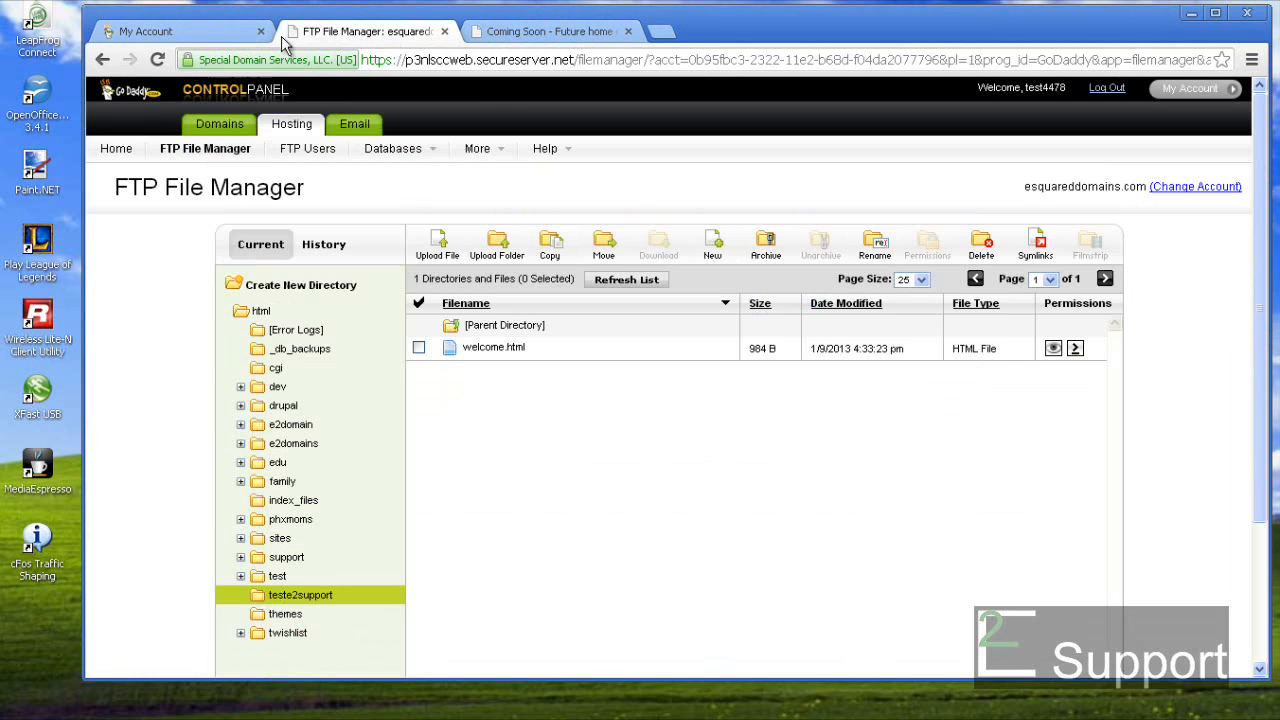
{"action": "left_click", "coordinate": [183, 33]}
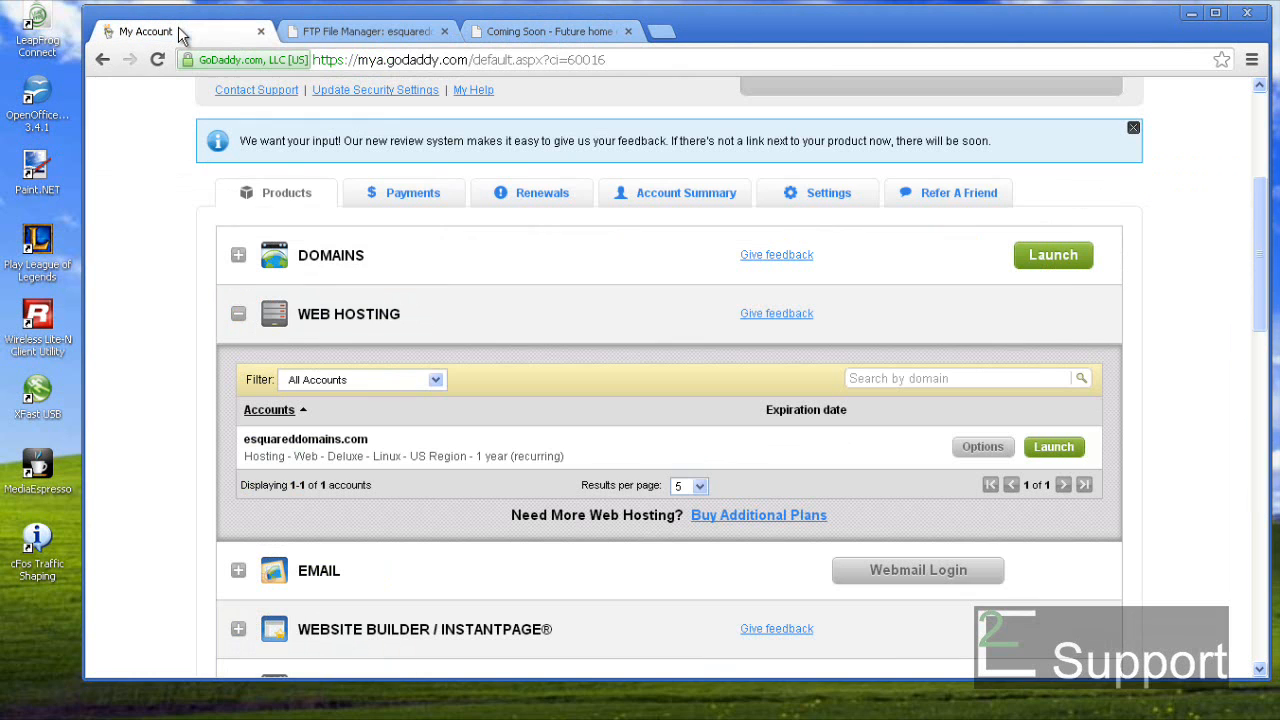
{"action": "left_click", "coordinate": [238, 315]}
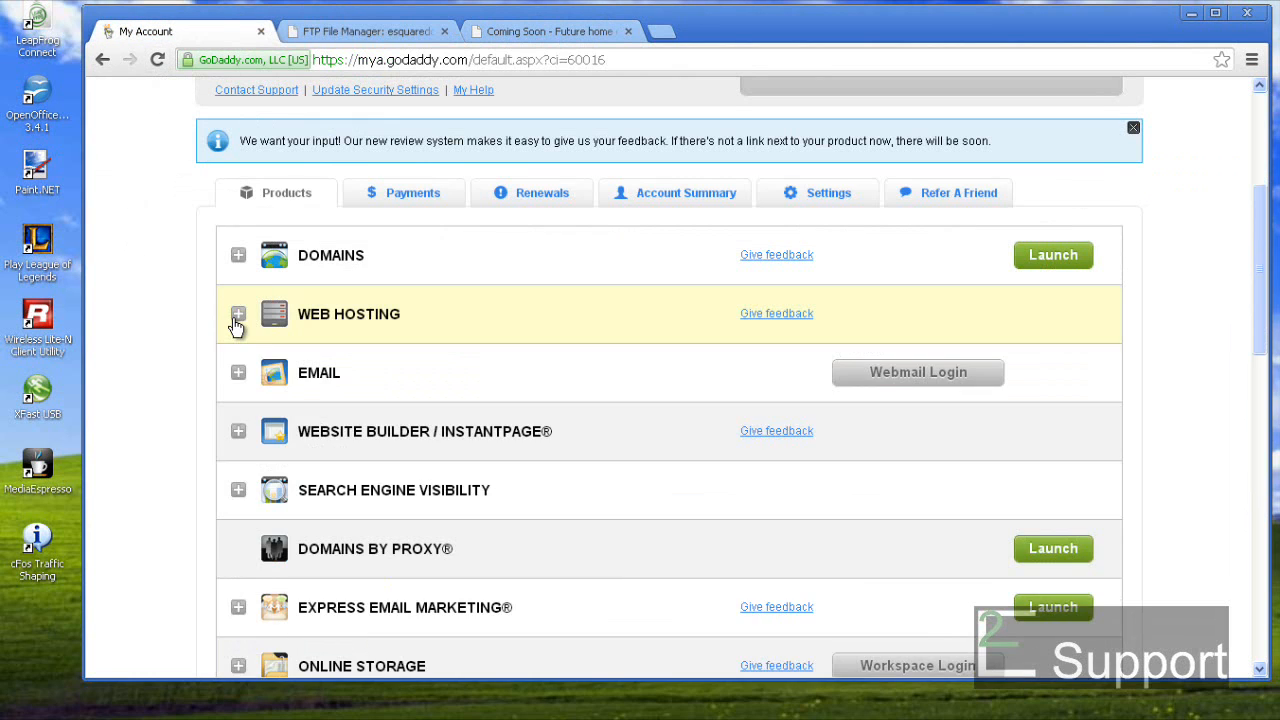
{"action": "left_click", "coordinate": [341, 333]}
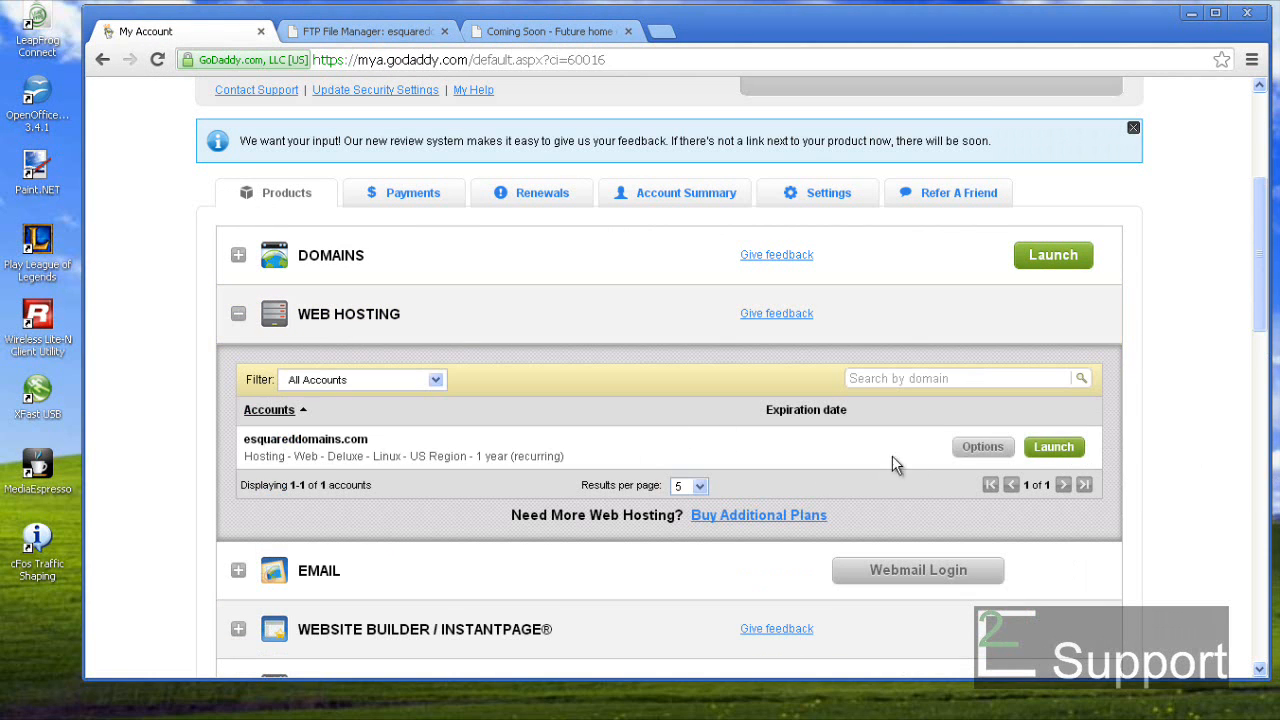
{"action": "left_click", "coordinate": [1055, 447]}
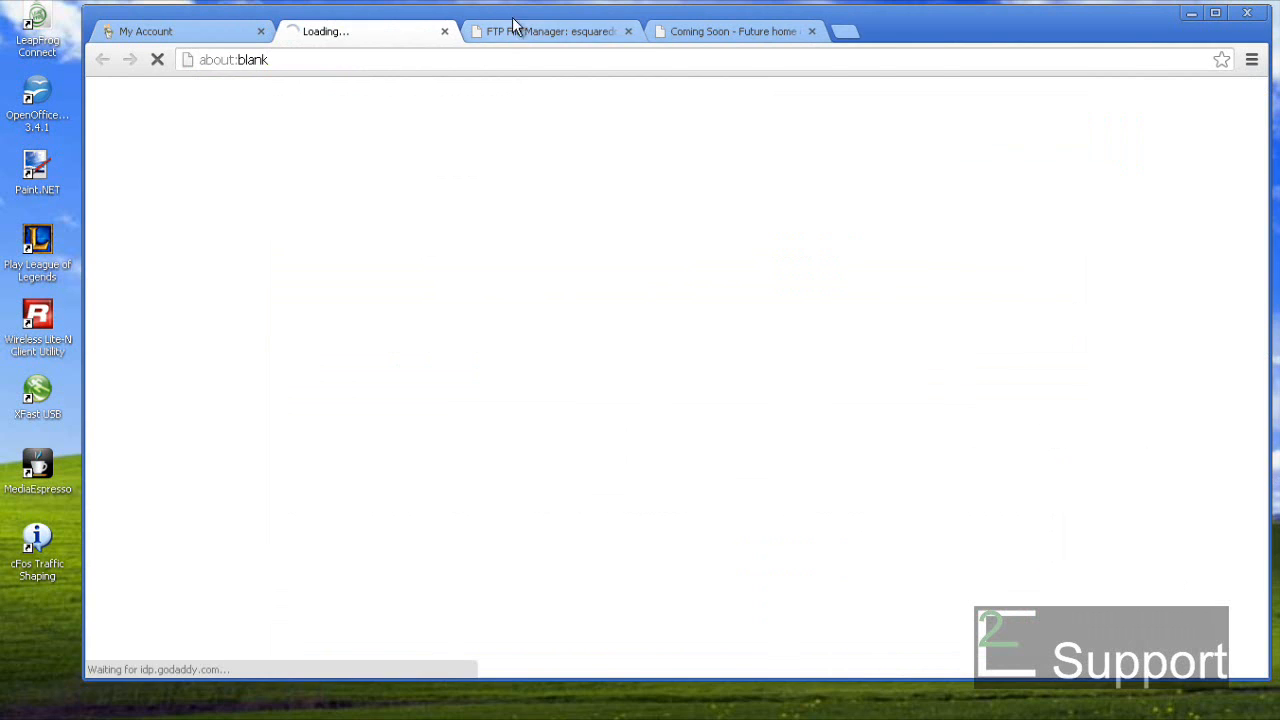
{"action": "left_click", "coordinate": [628, 31]}
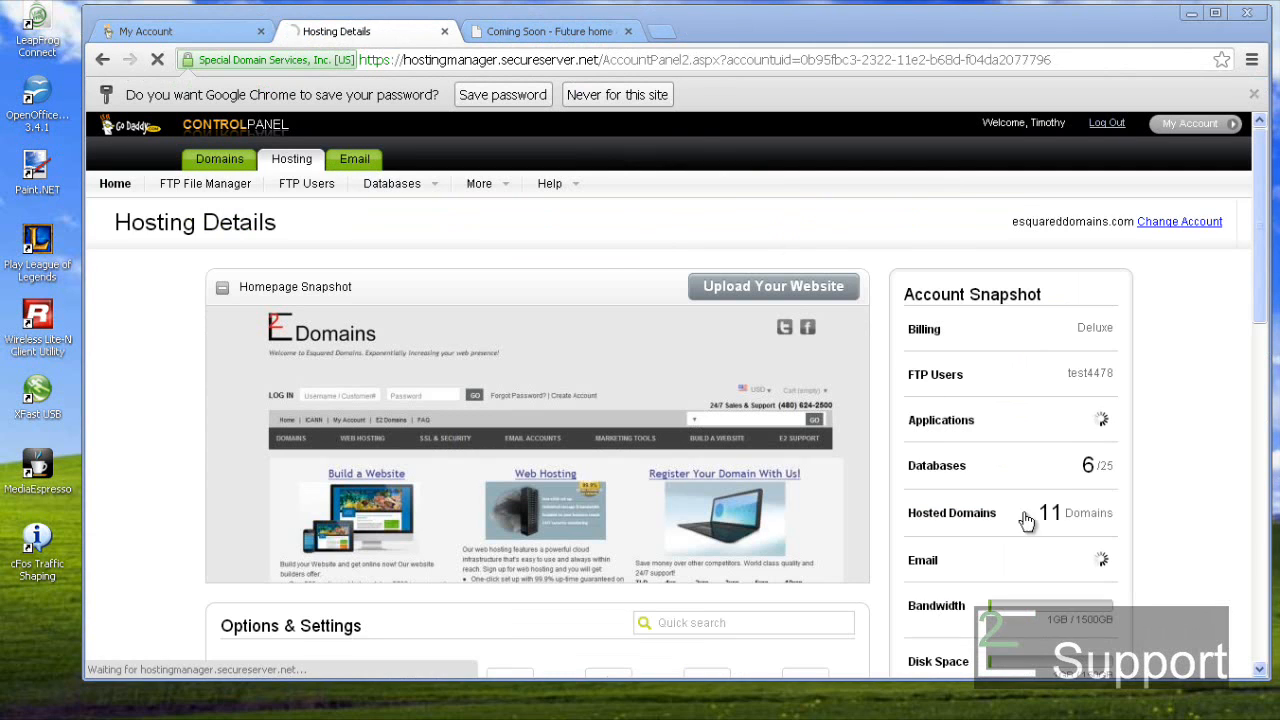
- Decline saving the password and open WordPress from the Popular Apps list
{"action": "left_click", "coordinate": [615, 94]}
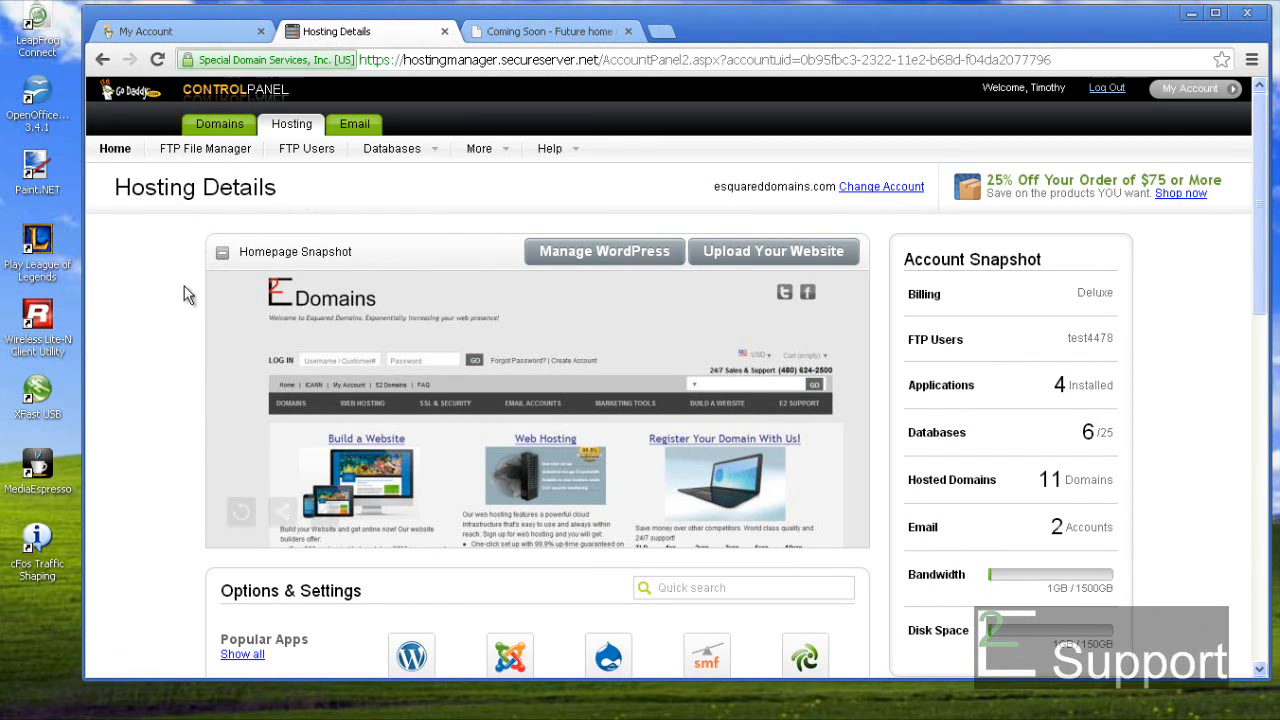
{"action": "scroll", "coordinate": [128, 314], "scroll_direction": "down", "scroll_amount": 3}
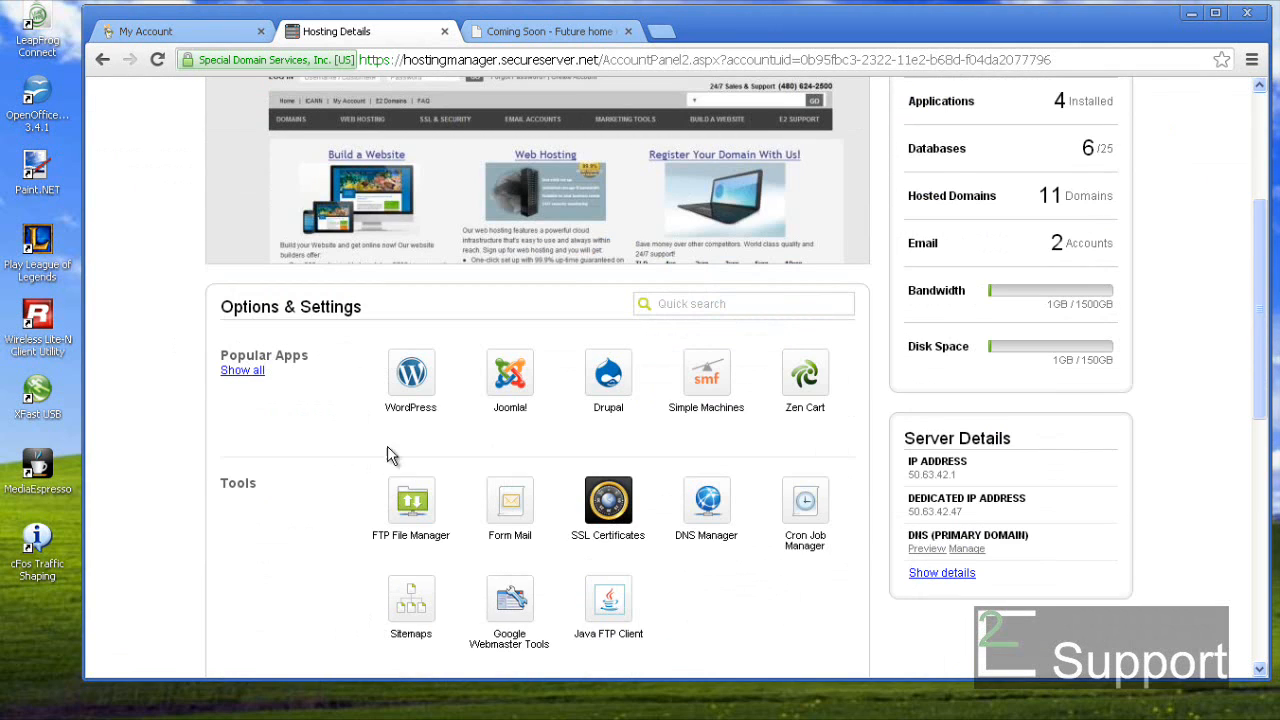
{"action": "left_click", "coordinate": [420, 380]}
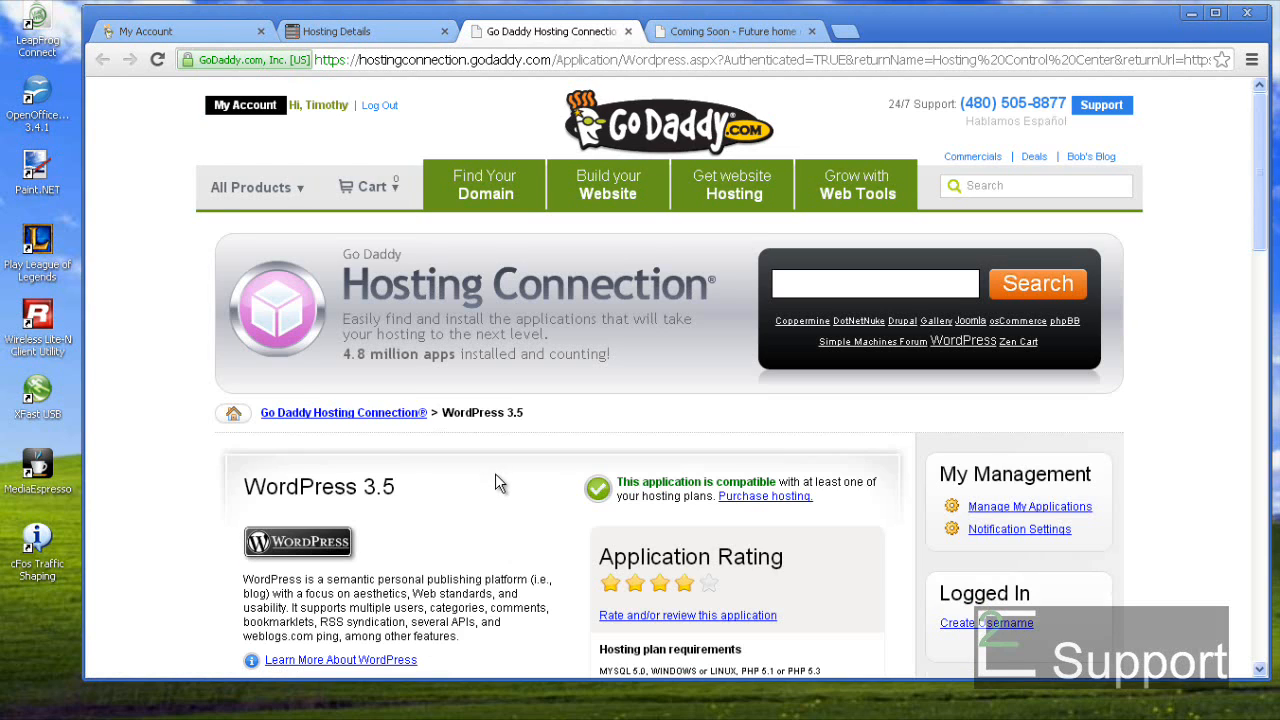
- Start the WordPress 3.5 install, pick test.e2support.com from page 2 of domains, and continue
{"action": "scroll", "coordinate": [495, 473], "scroll_direction": "down", "scroll_amount": 2}
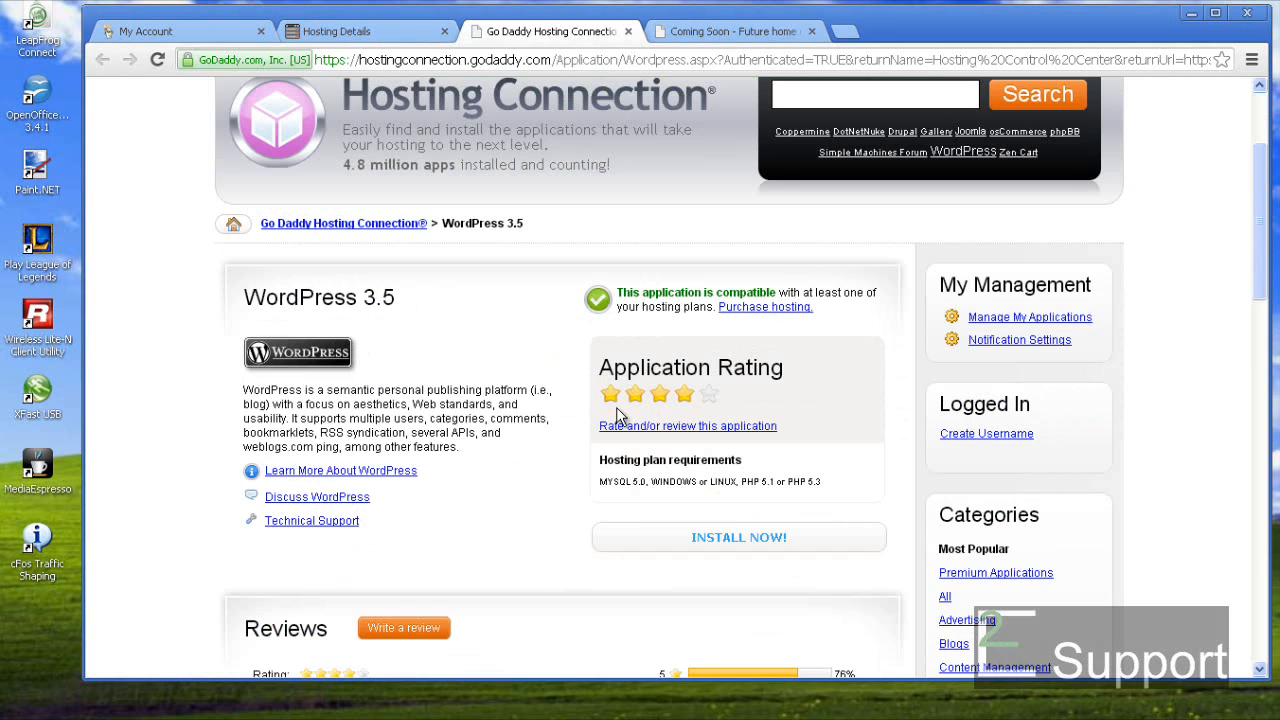
{"action": "left_click", "coordinate": [741, 538]}
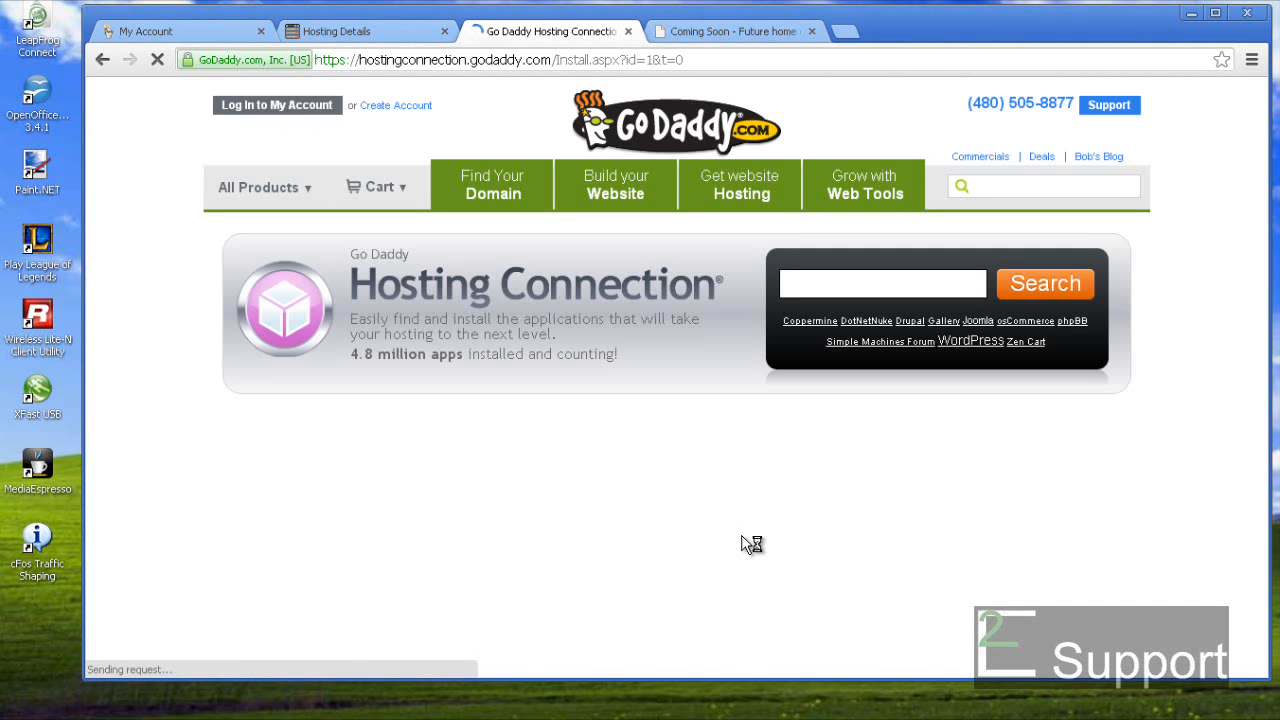
{"action": "scroll", "coordinate": [743, 543], "scroll_direction": "down", "scroll_amount": 4}
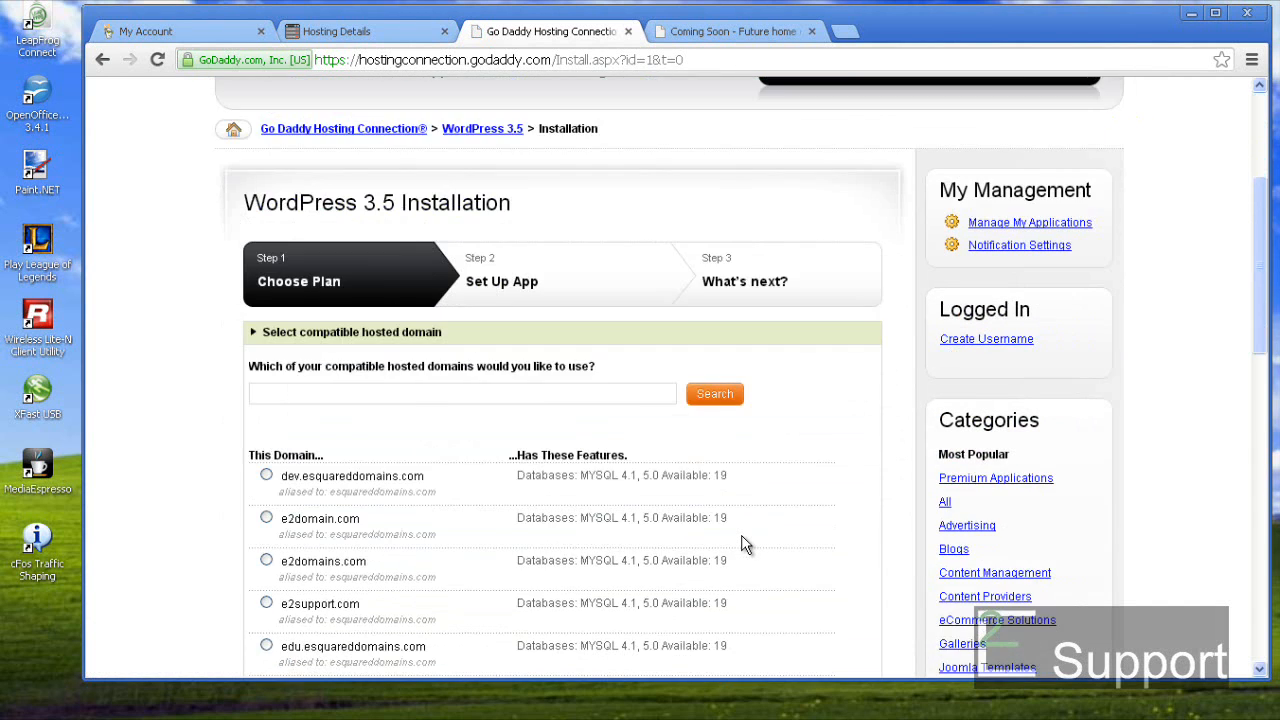
{"action": "scroll", "coordinate": [743, 543], "scroll_direction": "down", "scroll_amount": 1}
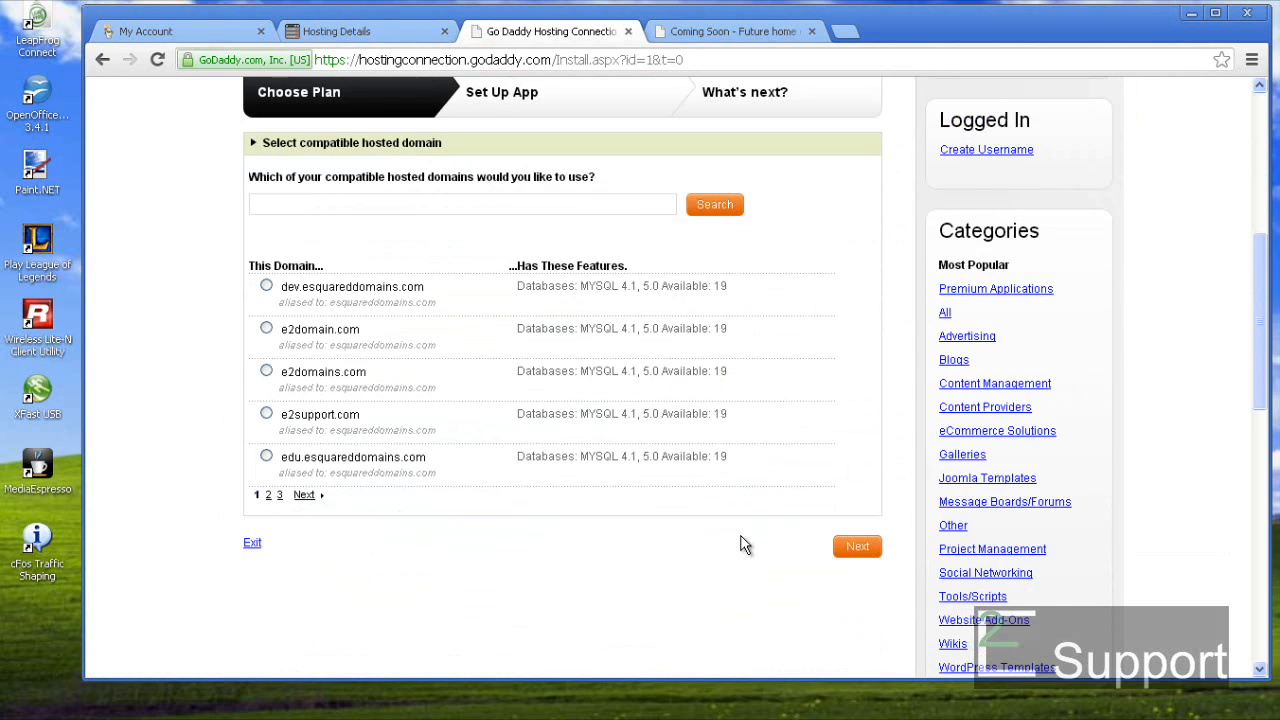
{"action": "left_click", "coordinate": [304, 497]}
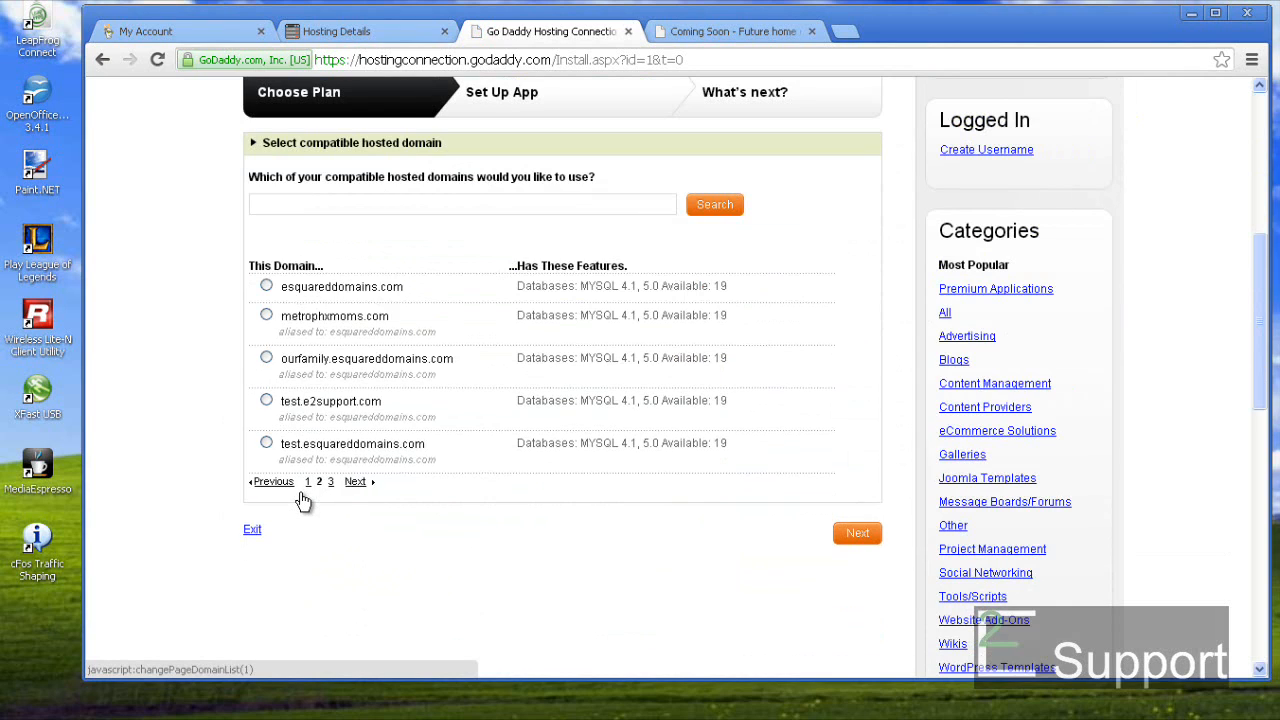
{"action": "left_click", "coordinate": [267, 401]}
{"action": "left_click", "coordinate": [856, 537]}
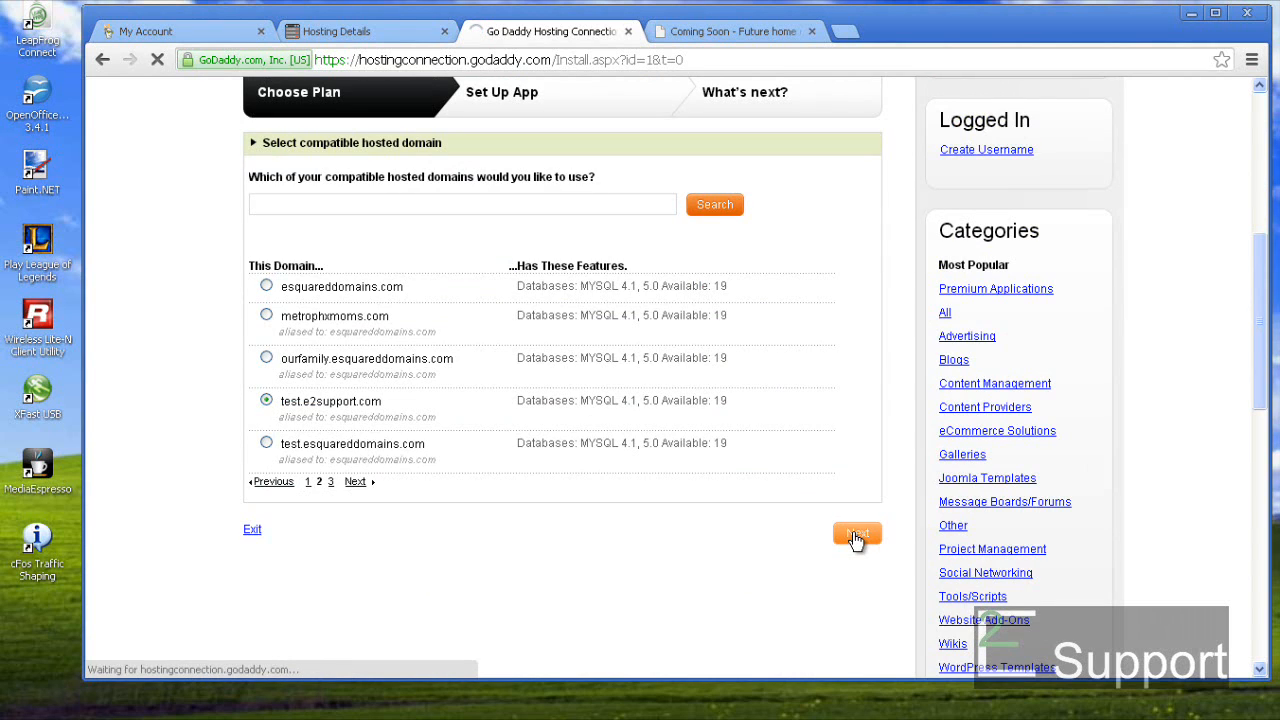
{"action": "scroll", "coordinate": [854, 533], "scroll_direction": "down", "scroll_amount": 2}
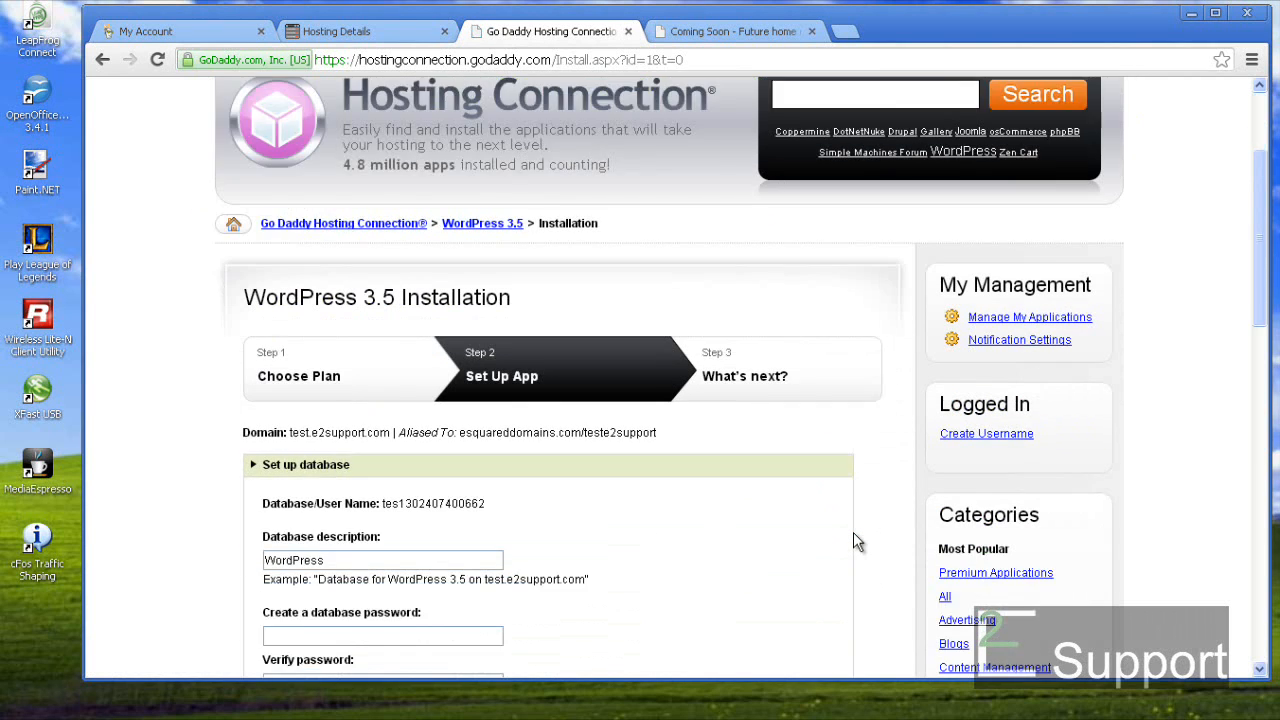
- Make the database description teste2supportWordPress by adding the teste2support prefix
{"action": "scroll", "coordinate": [855, 540], "scroll_direction": "down", "scroll_amount": 2}
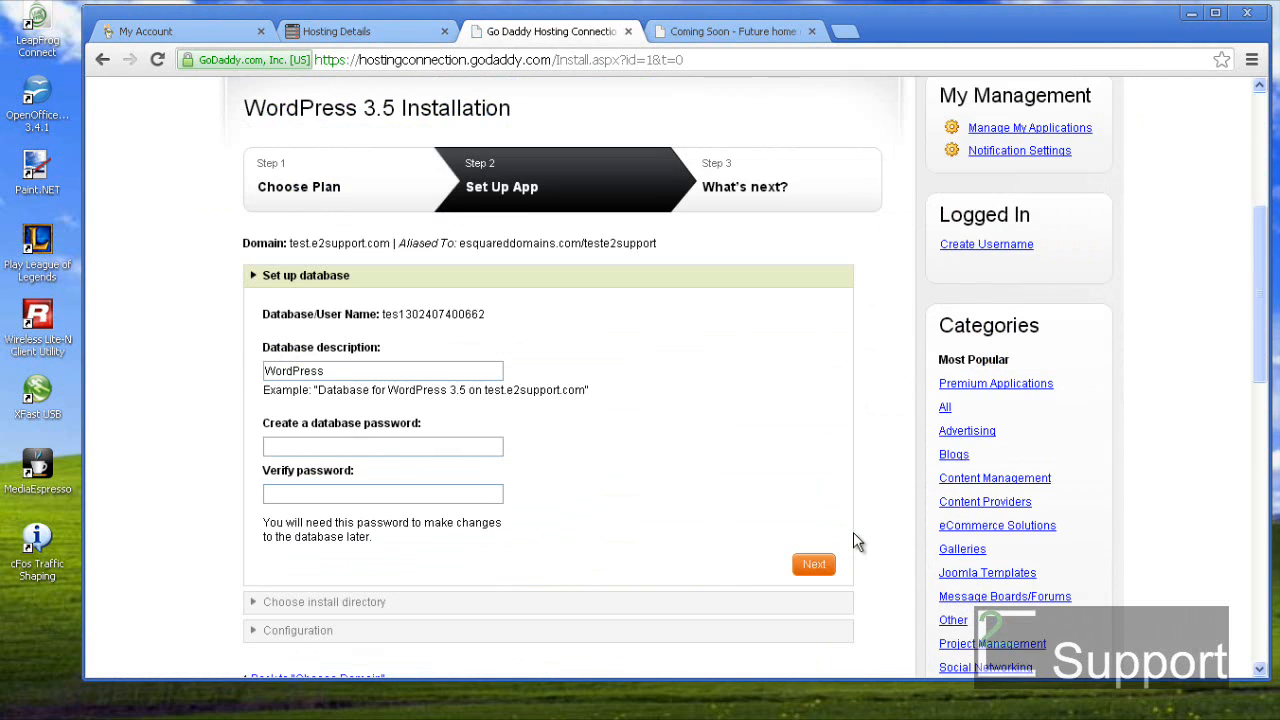
{"action": "left_click", "coordinate": [268, 371]}
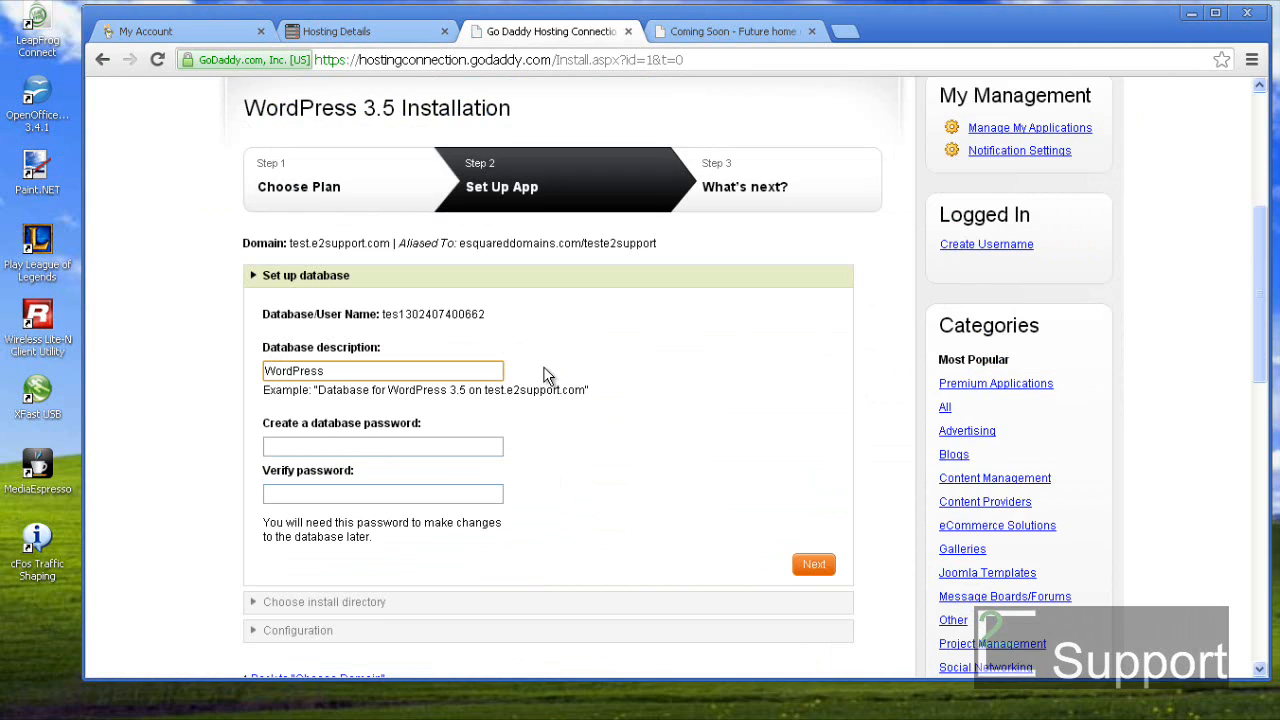
{"action": "type", "text": "t"}
{"action": "key", "text": "BackSpace"}
{"action": "type", "text": "teste2support"}
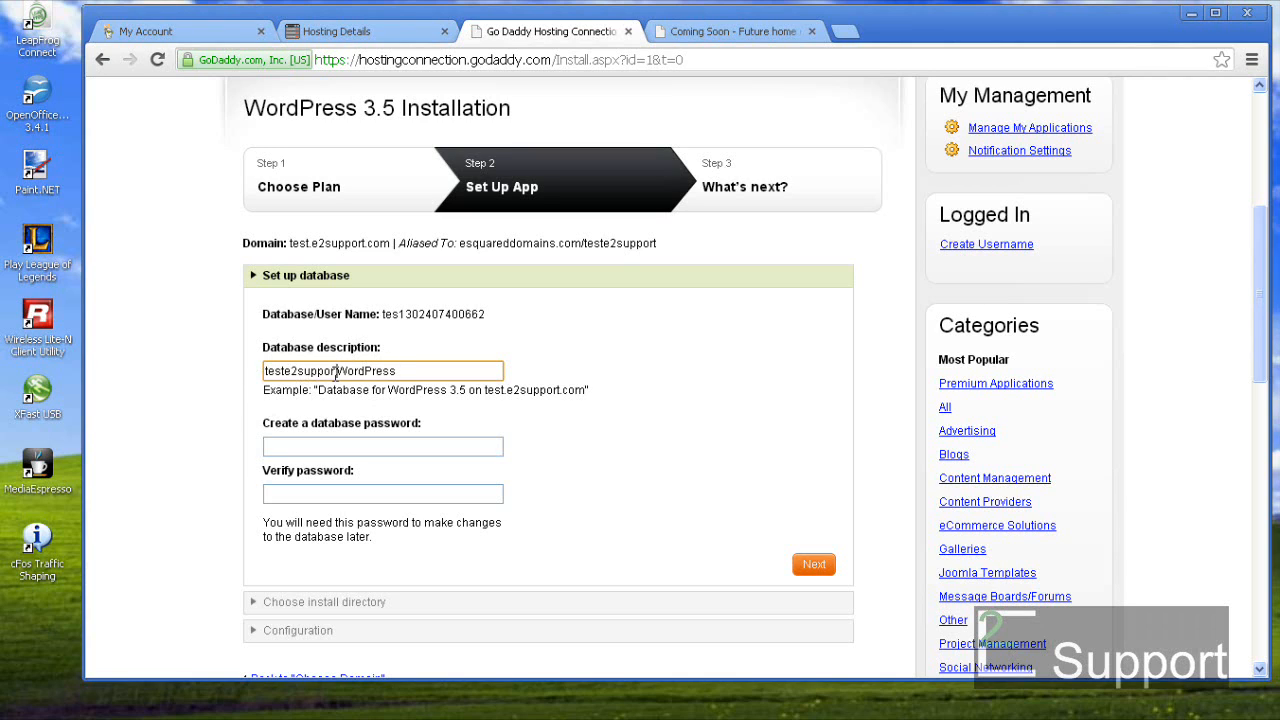
{"action": "left_click_drag", "start_coordinate": [336, 373], "coordinate": [245, 374]}
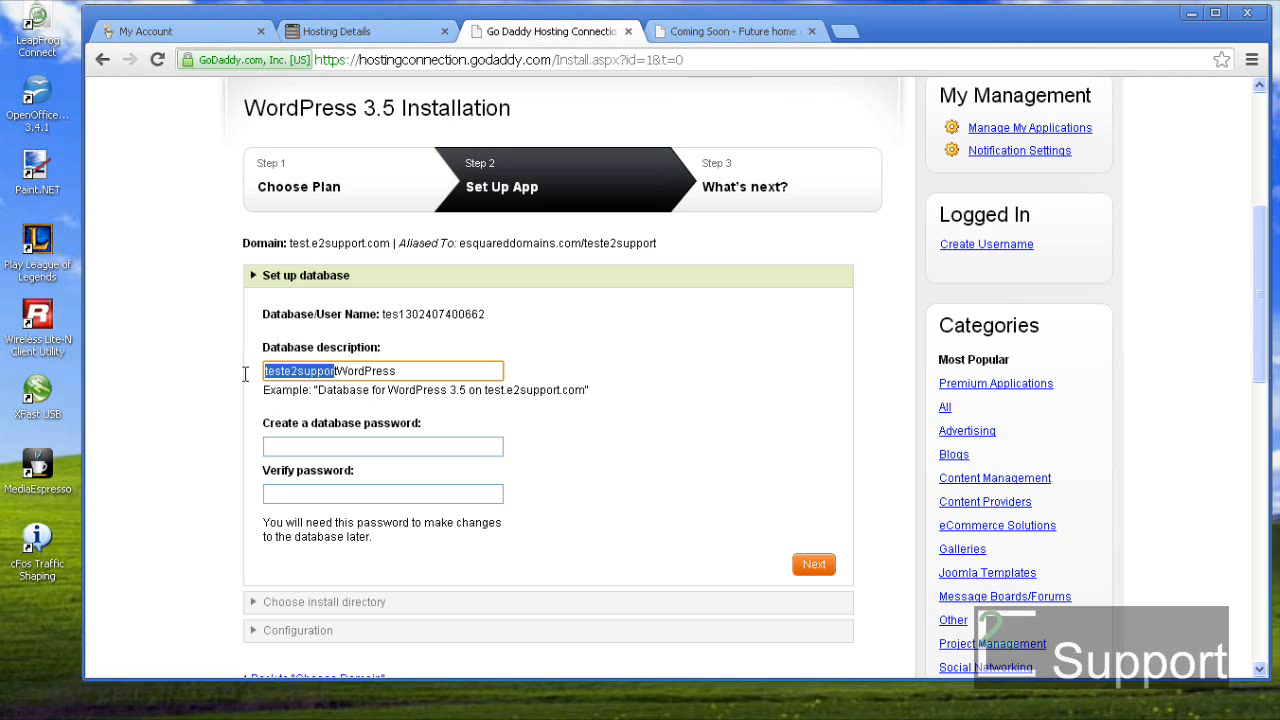
{"action": "double_click", "coordinate": [368, 371]}
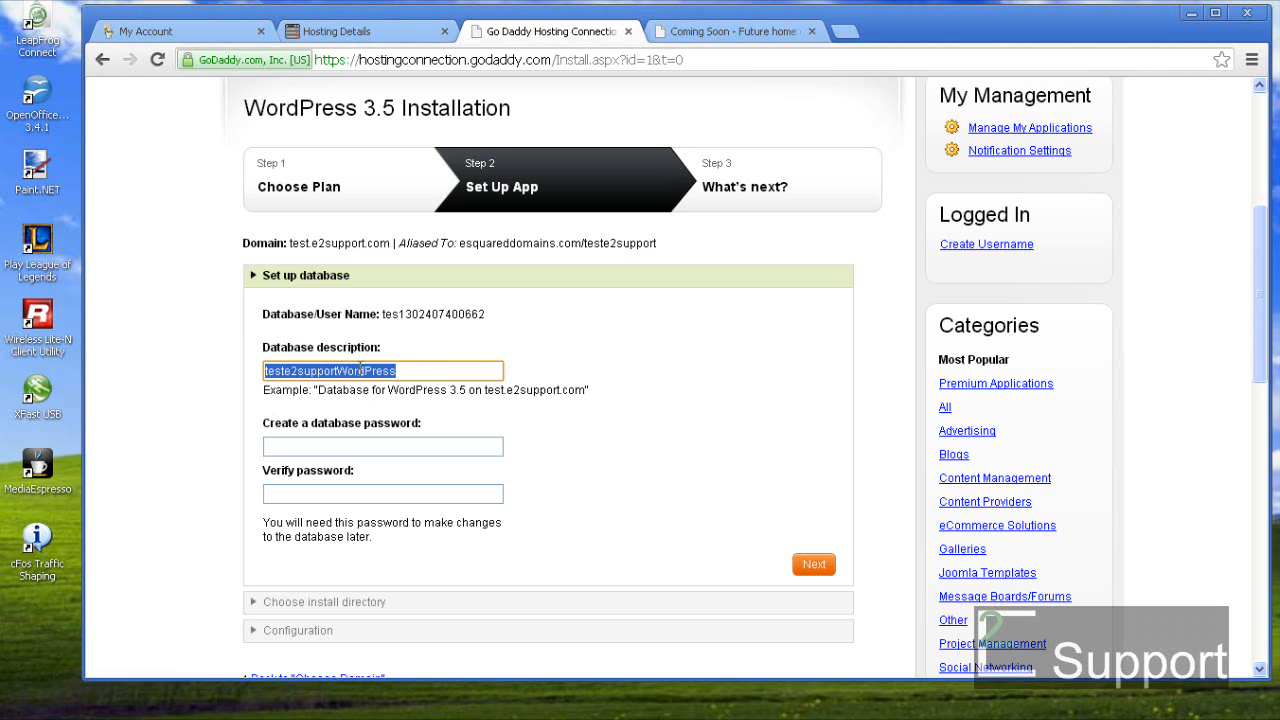
{"action": "left_click_drag", "start_coordinate": [340, 371], "coordinate": [252, 371]}
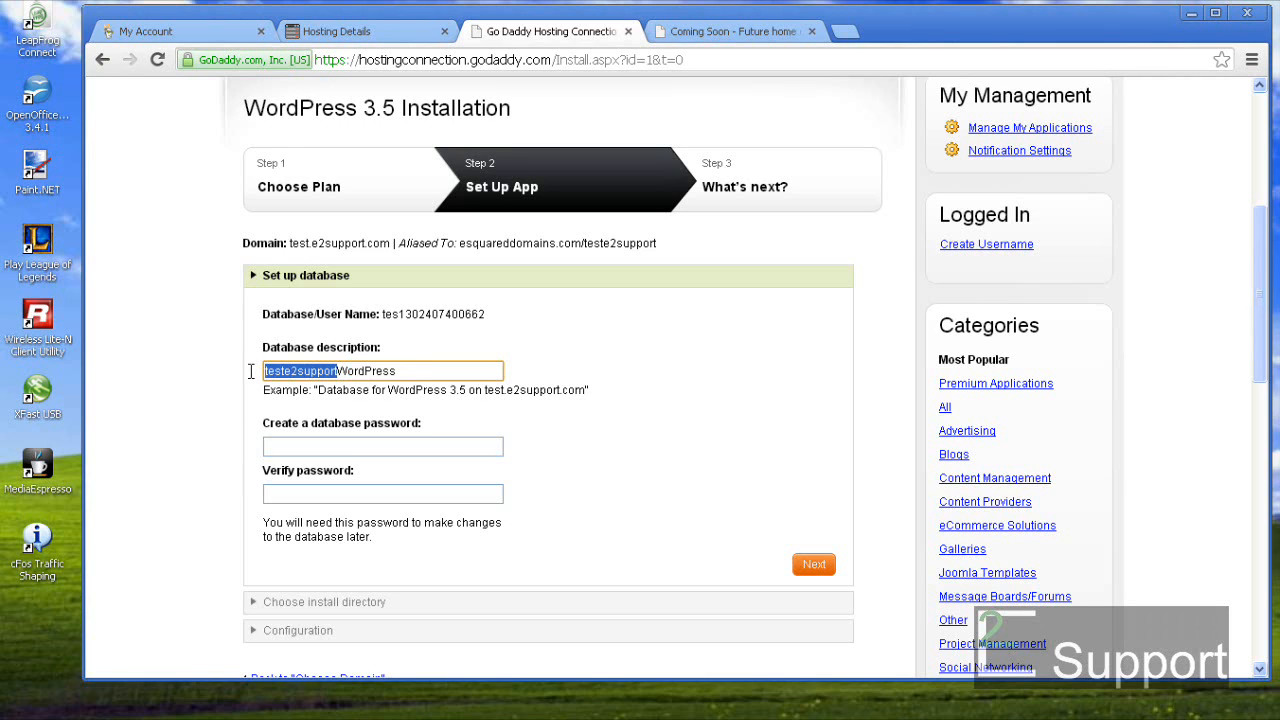
{"action": "left_click", "coordinate": [558, 388]}
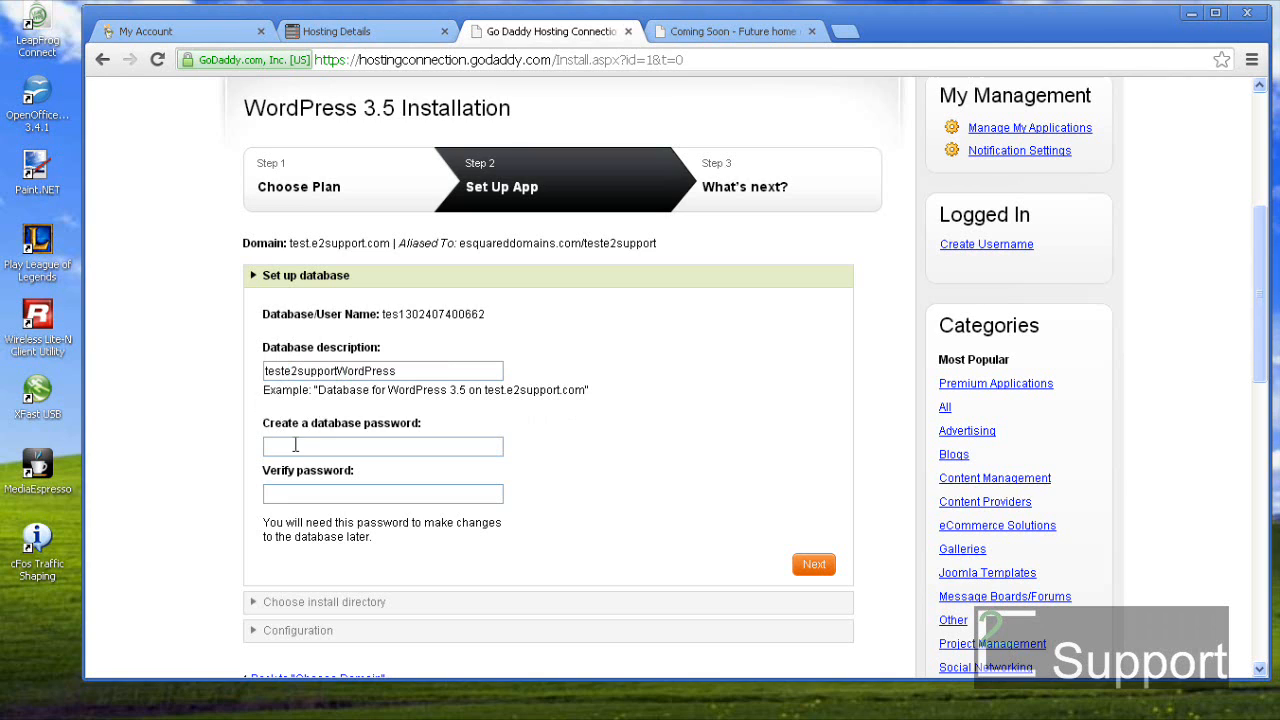
- Enter and confirm the database password, then save the database settings
{"action": "left_click", "coordinate": [337, 449]}
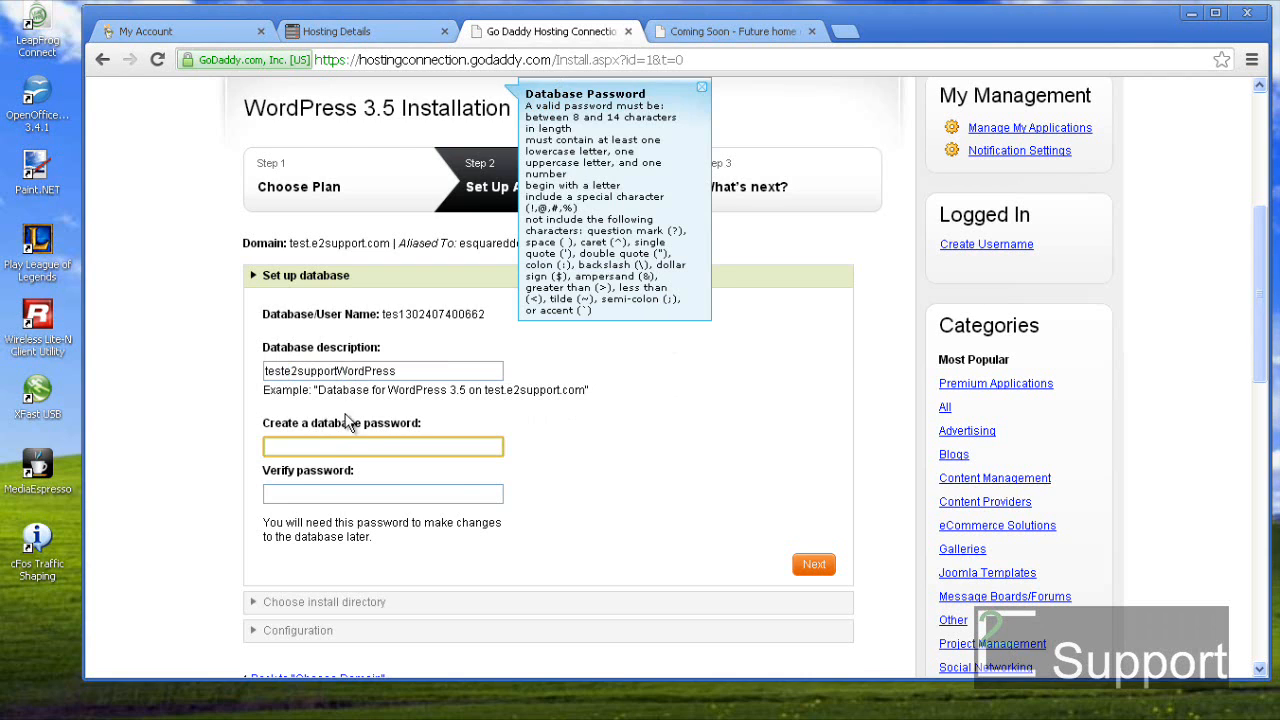
{"action": "scroll", "coordinate": [450, 300], "scroll_direction": "up", "scroll_amount": 1}
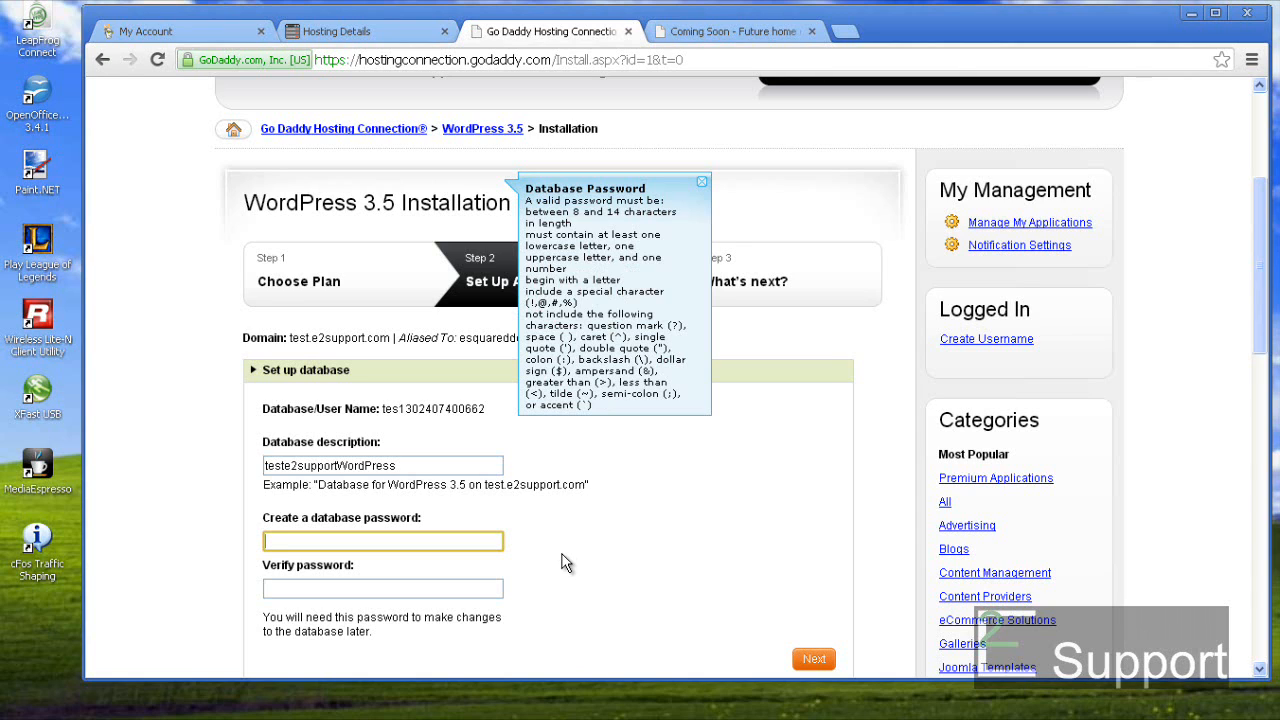
{"action": "type", "text": "•••••••••"}
{"action": "key", "text": "Tab"}
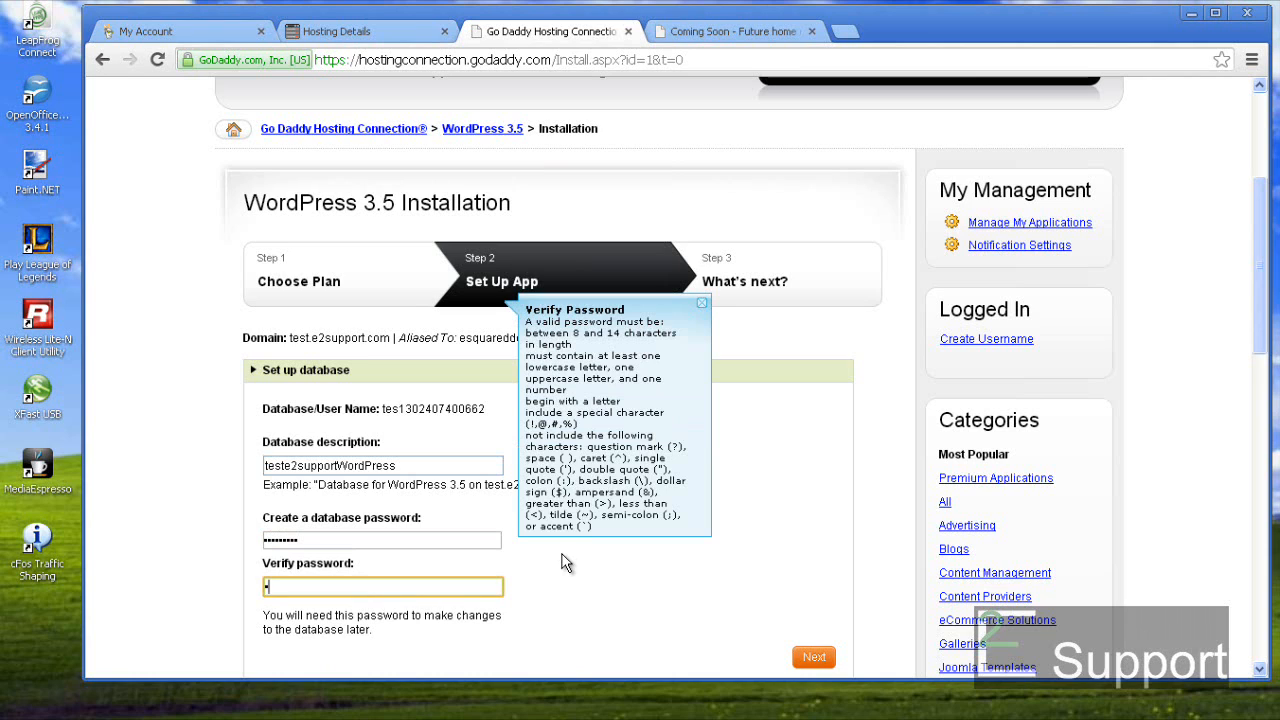
{"action": "type", "text": "•••••••••"}
{"action": "left_click", "coordinate": [562, 585]}
{"action": "scroll", "coordinate": [562, 585], "scroll_direction": "down", "scroll_amount": 2}
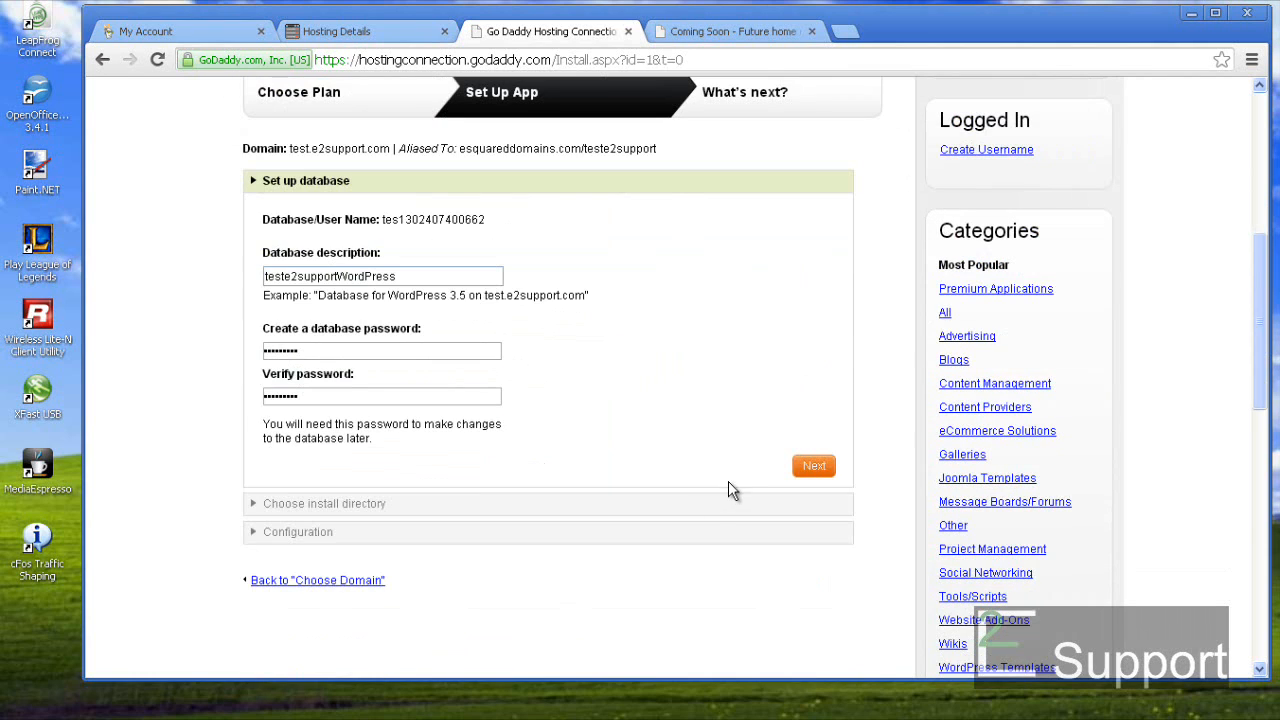
{"action": "left_click", "coordinate": [826, 472]}
- Clear the 'wordpress' folder name so it installs at the teste2support/ root, and continue
{"action": "scroll", "coordinate": [852, 465], "scroll_direction": "up", "scroll_amount": 1}
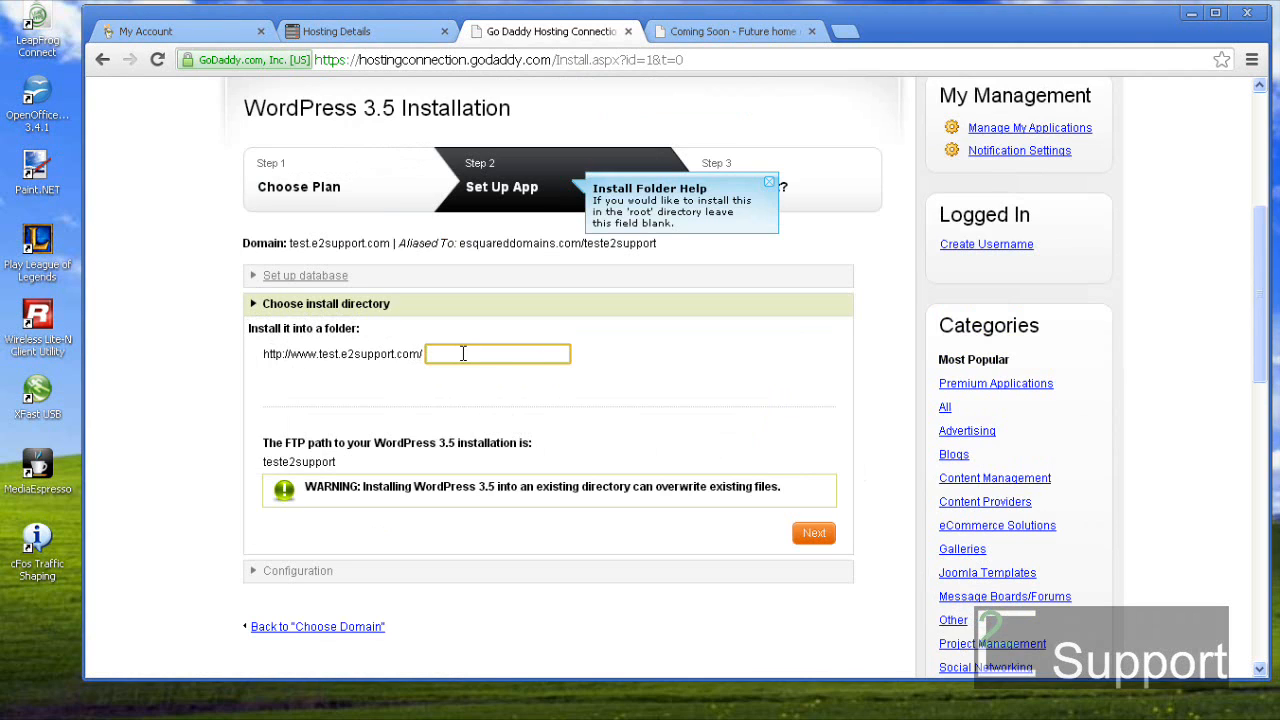
{"action": "type", "text": "wordpress"}
{"action": "key", "text": "BackSpace"}
{"action": "key", "text": "BackSpace"}
{"action": "key", "text": "BackSpace"}
{"action": "key", "text": "BackSpace"}
{"action": "key", "text": "BackSpace"}
{"action": "key", "text": "BackSpace"}
{"action": "key", "text": "BackSpace"}
{"action": "key", "text": "BackSpace"}
{"action": "key", "text": "BackSpace"}
{"action": "left_click", "coordinate": [490, 392]}
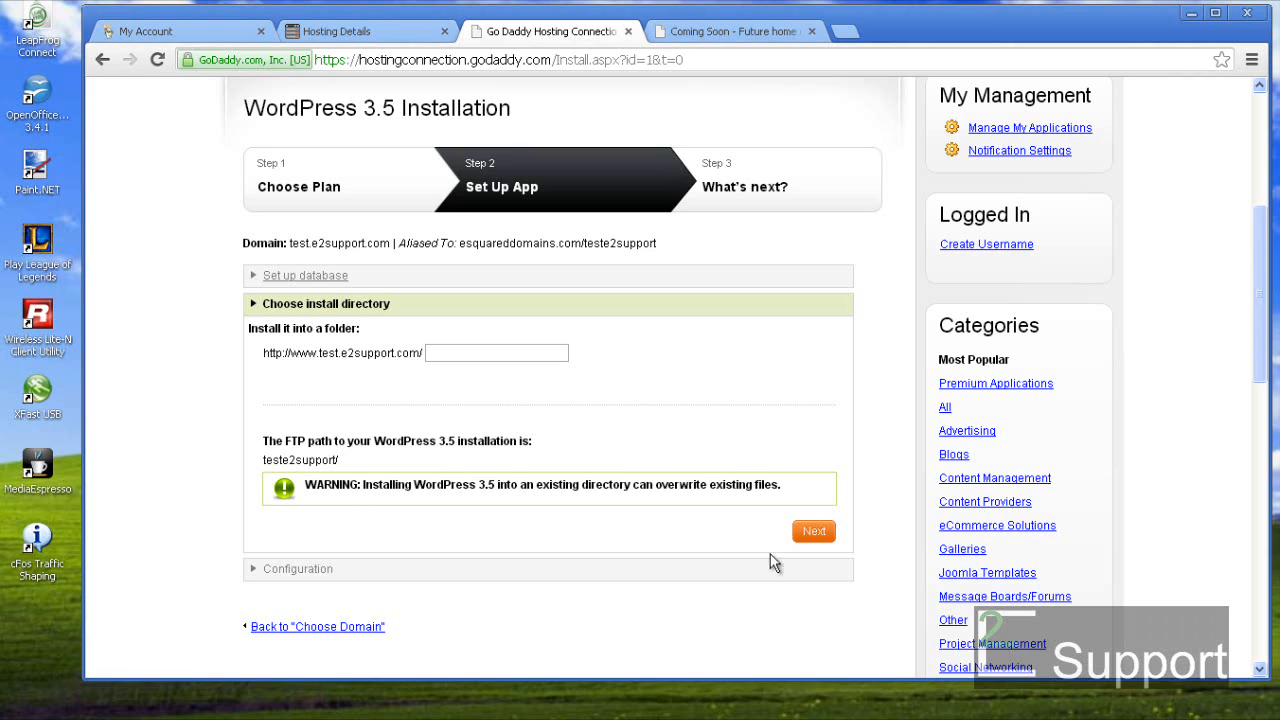
{"action": "left_click", "coordinate": [814, 533]}
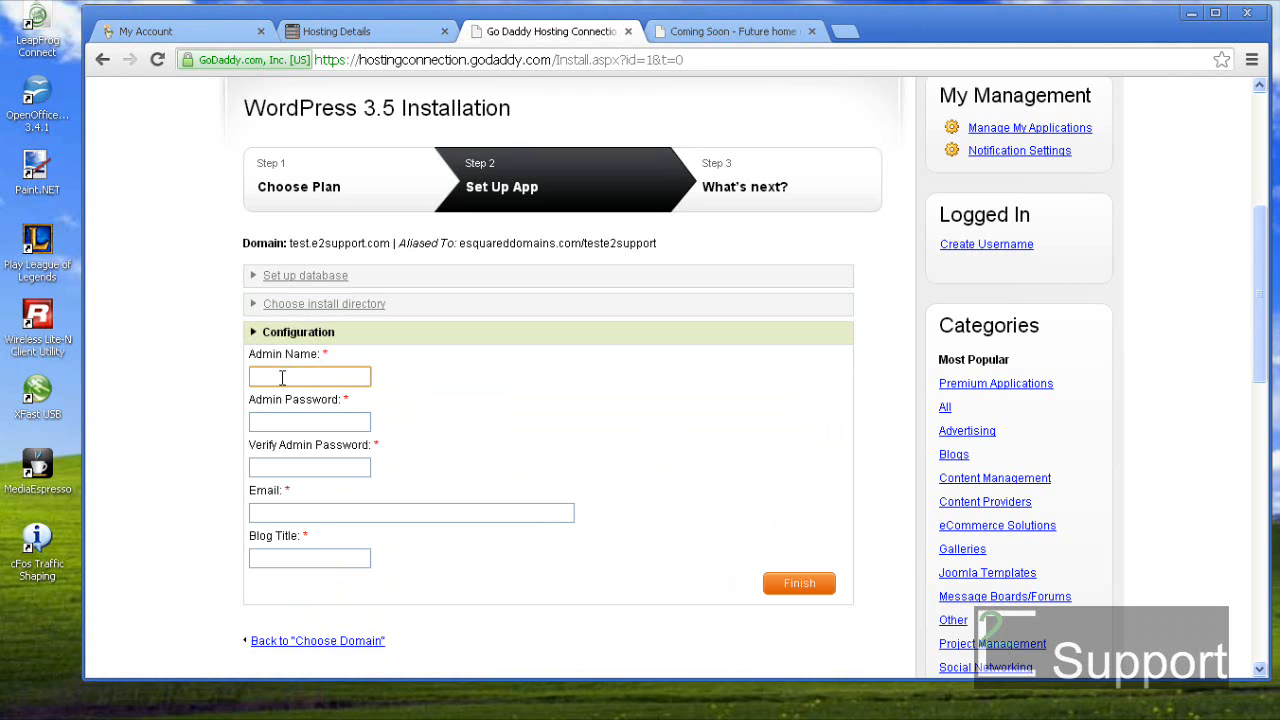
- Set the admin name to testadmin and enter and confirm the admin password
{"action": "type", "text": "testadmin"}
{"action": "key", "text": "Tab"}
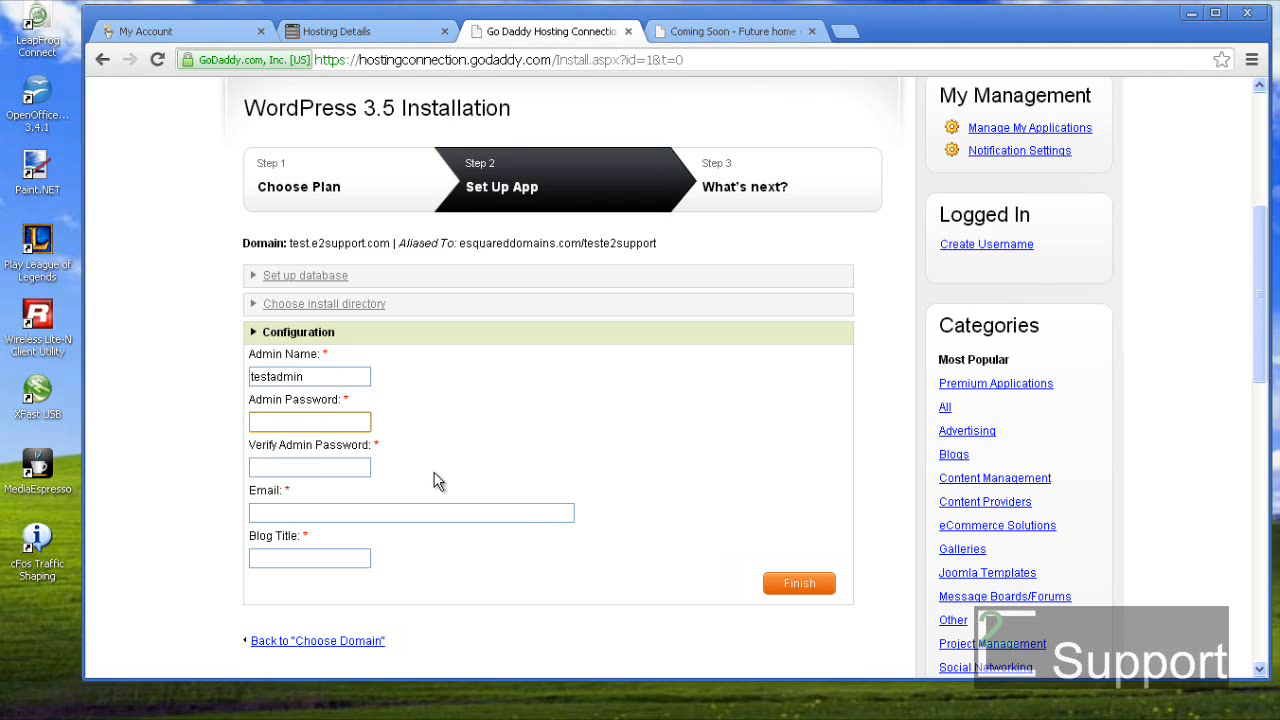
{"action": "type", "text": "***"}
{"action": "key", "text": "BackSpace"}
{"action": "key", "text": "BackSpace"}
{"action": "key", "text": "BackSpace"}
{"action": "type", "text": "*********"}
{"action": "key", "text": "Tab"}
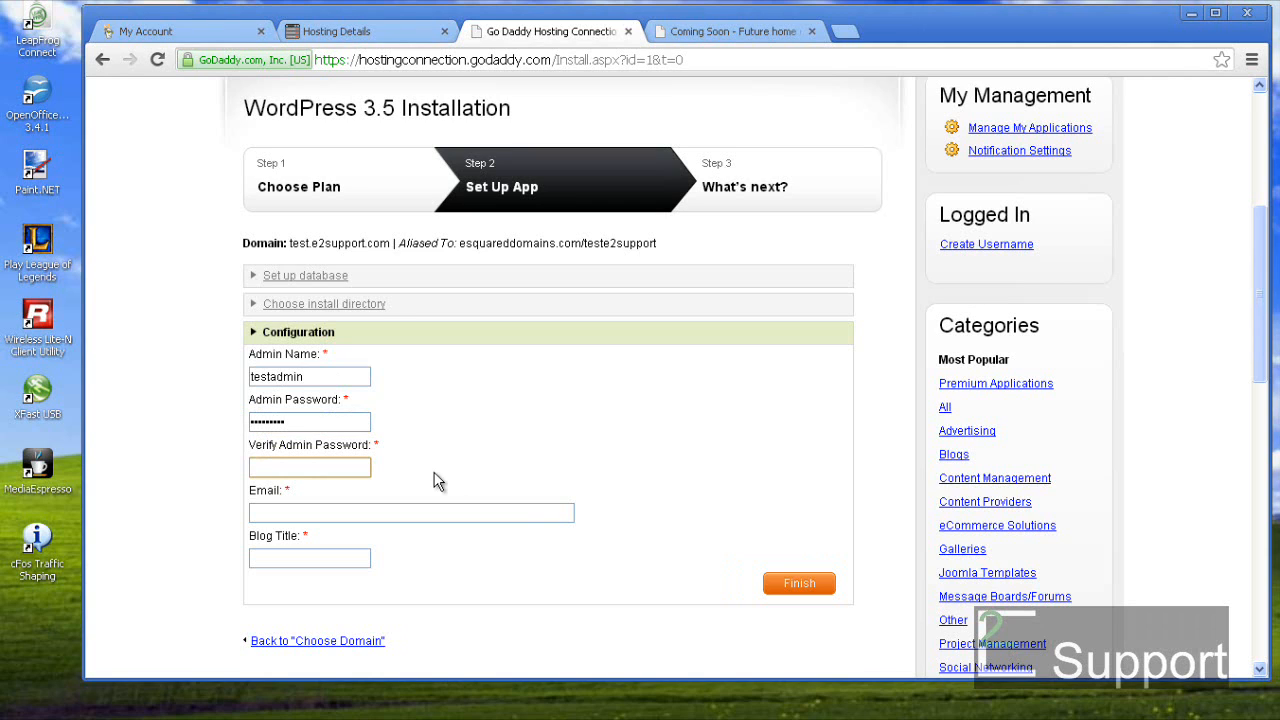
{"action": "type", "text": "**********"}
{"action": "key", "text": "Tab"}
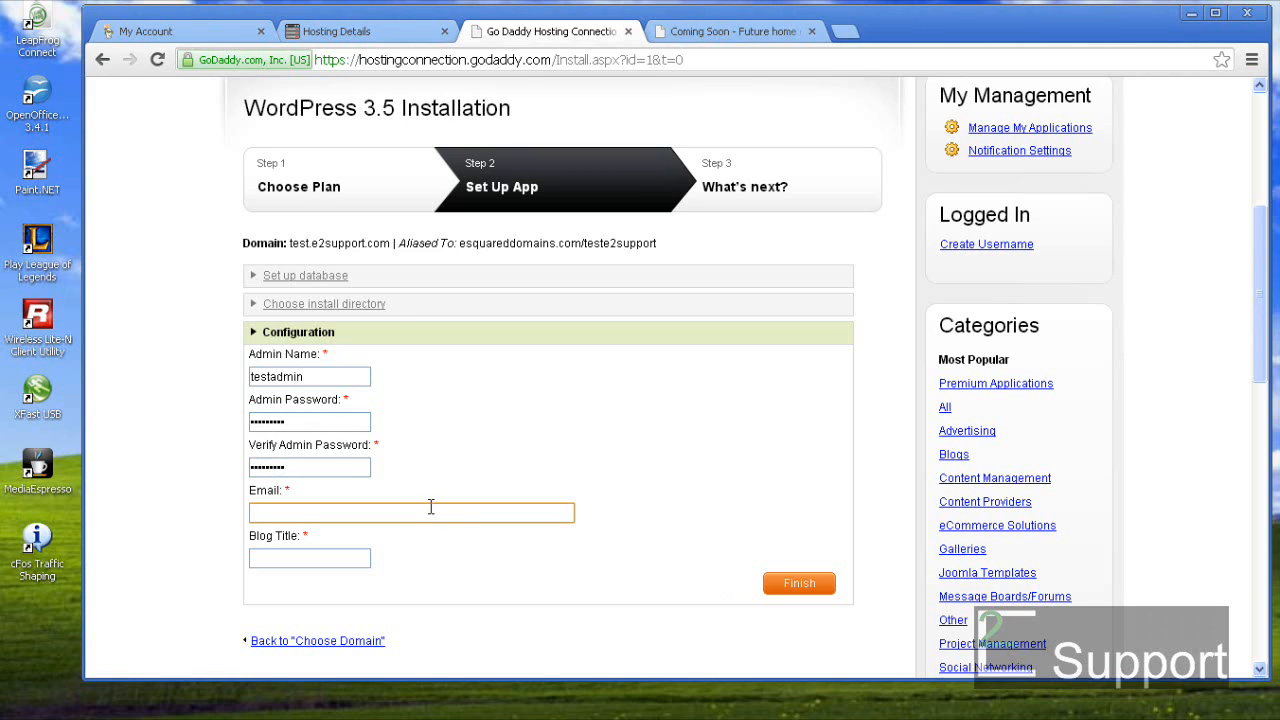
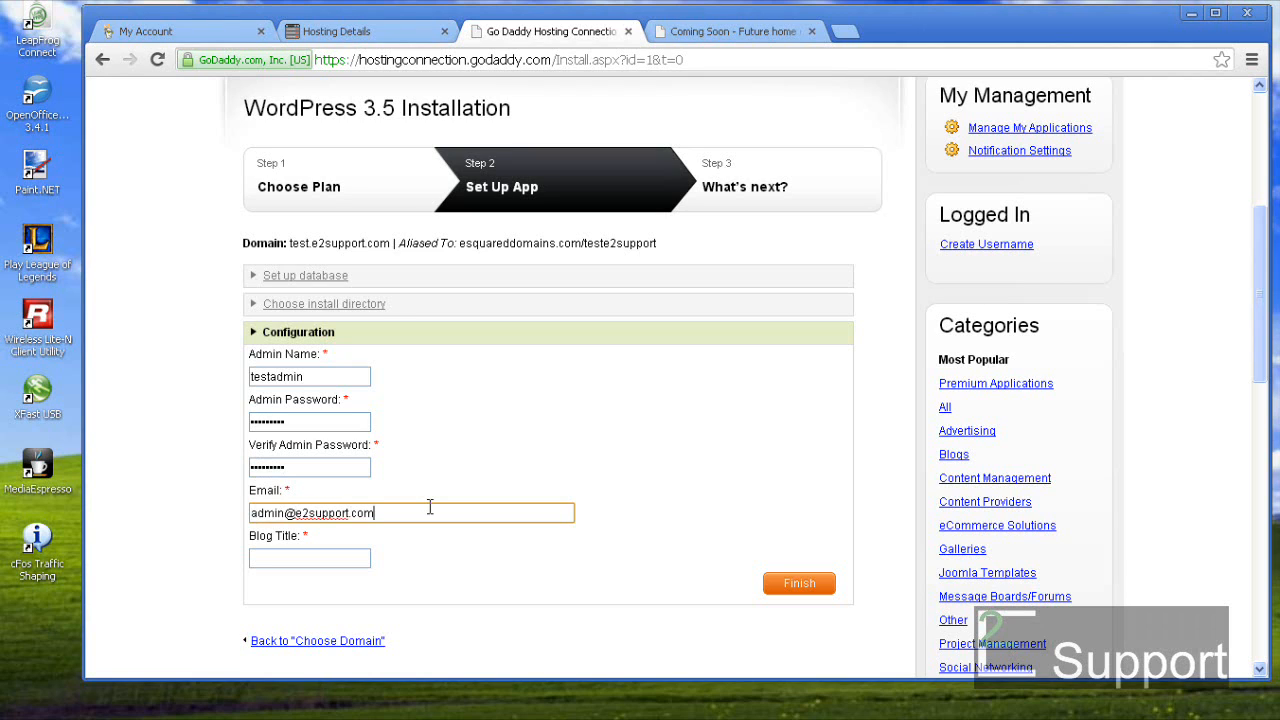
- Title the blog 'Test E2support' and submit the installation
{"action": "left_click", "coordinate": [315, 558]}
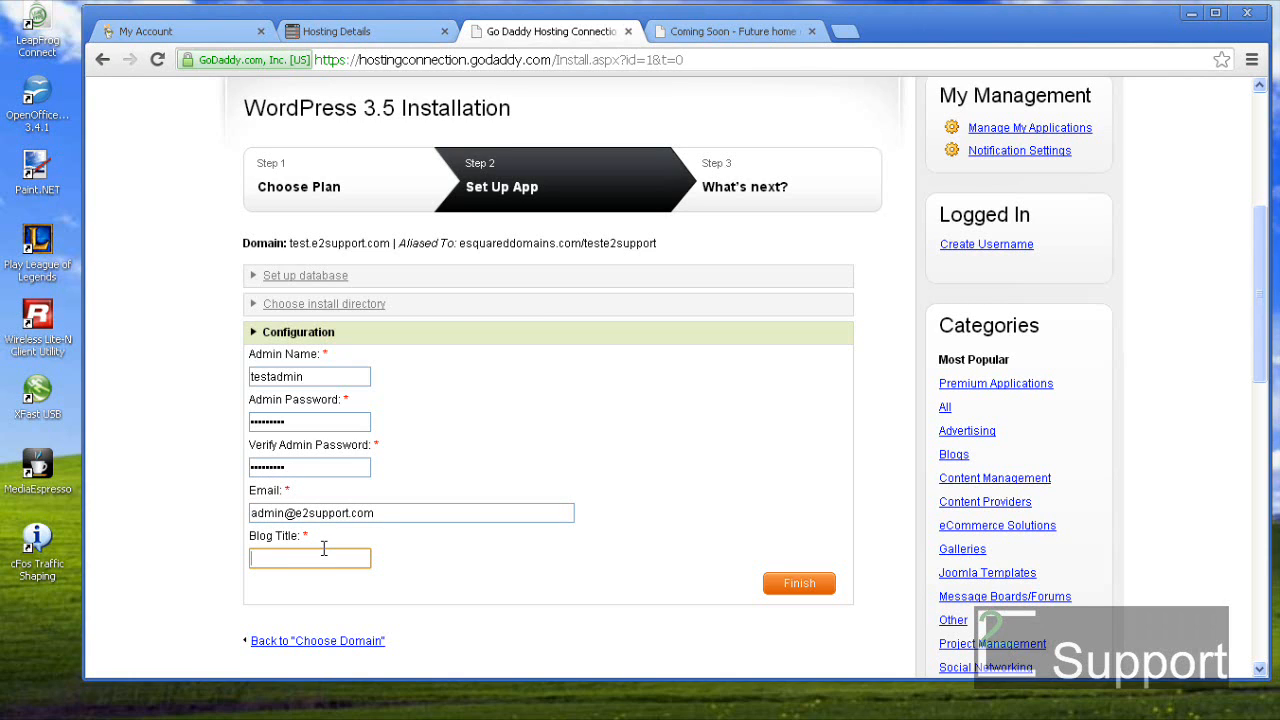
{"action": "type", "text": "teste2s"}
{"action": "key", "text": "BackSpace"}
{"action": "key", "text": "BackSpace"}
{"action": "key", "text": "BackSpace"}
{"action": "type", "text": "E2support"}
{"action": "key", "text": "Home"}
{"action": "key", "text": "Delete"}
{"action": "type", "text": "T"}
{"action": "left_click", "coordinate": [783, 589]}
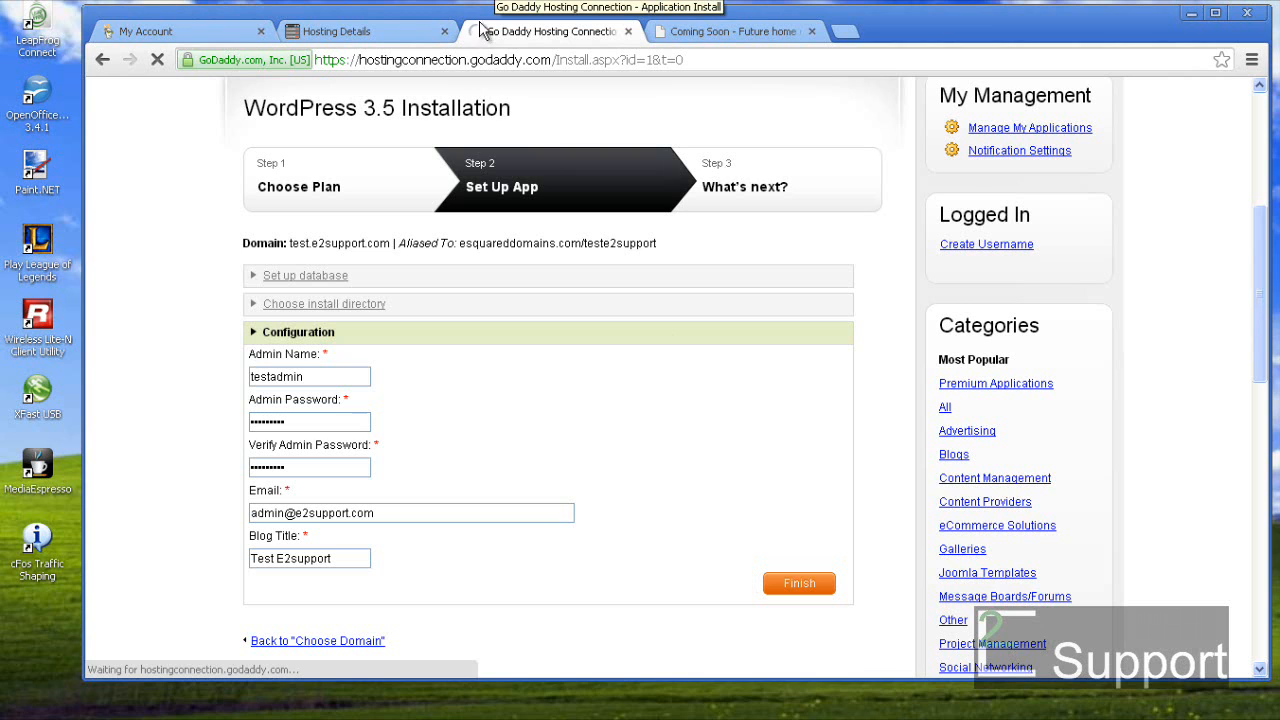
- Finish the install request and open My Applications, showing WordPress 3.5 at Creating Database
{"action": "left_click", "coordinate": [810, 588]}
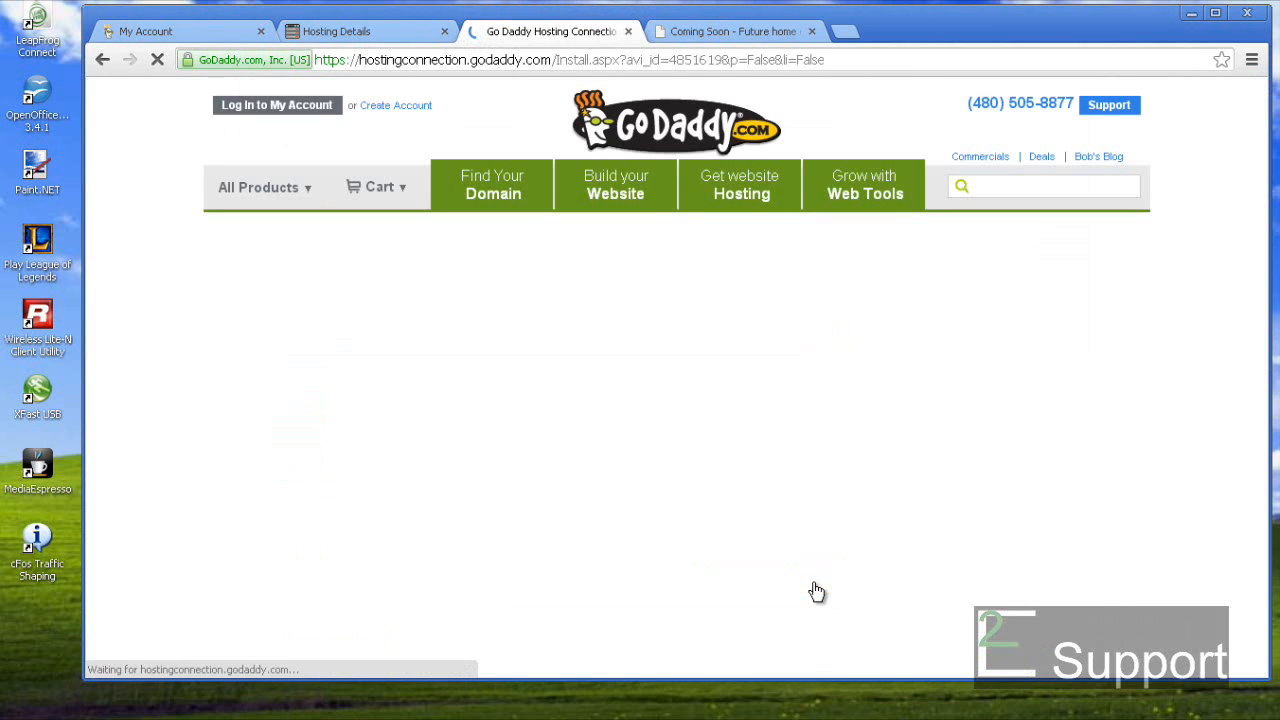
{"action": "scroll", "coordinate": [815, 588], "scroll_direction": "down", "scroll_amount": 3}
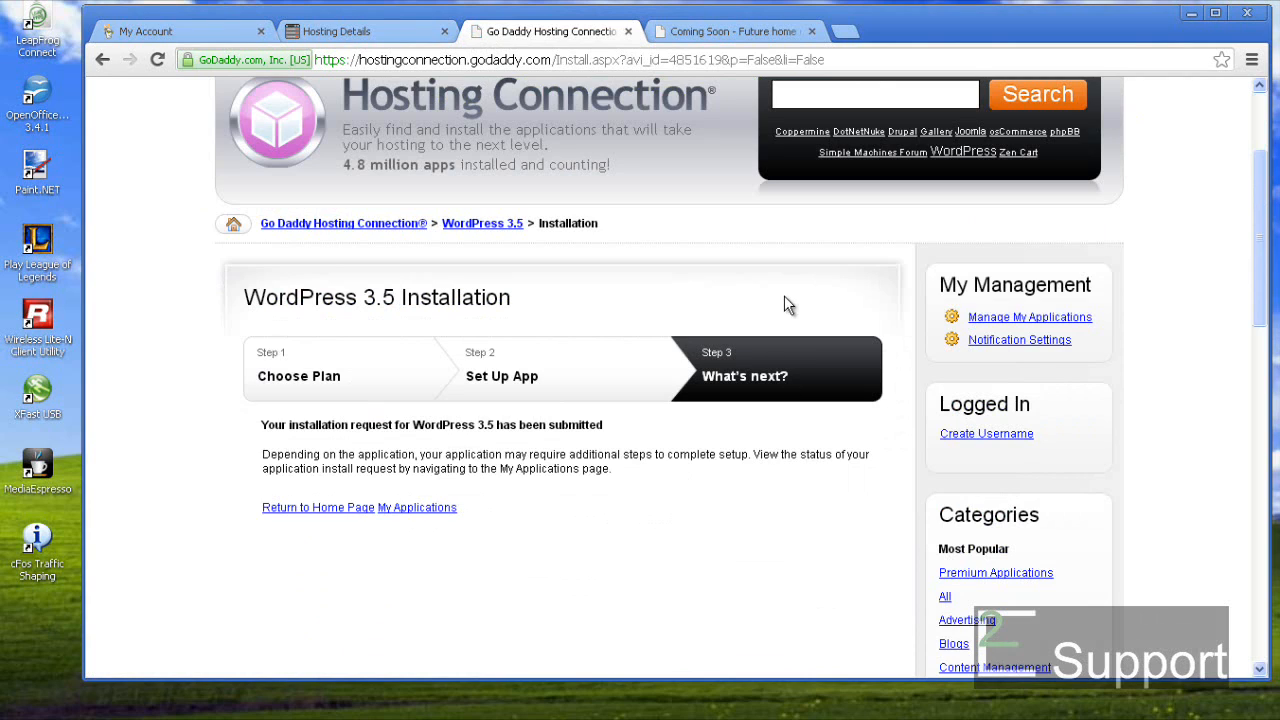
{"action": "left_click", "coordinate": [997, 318]}
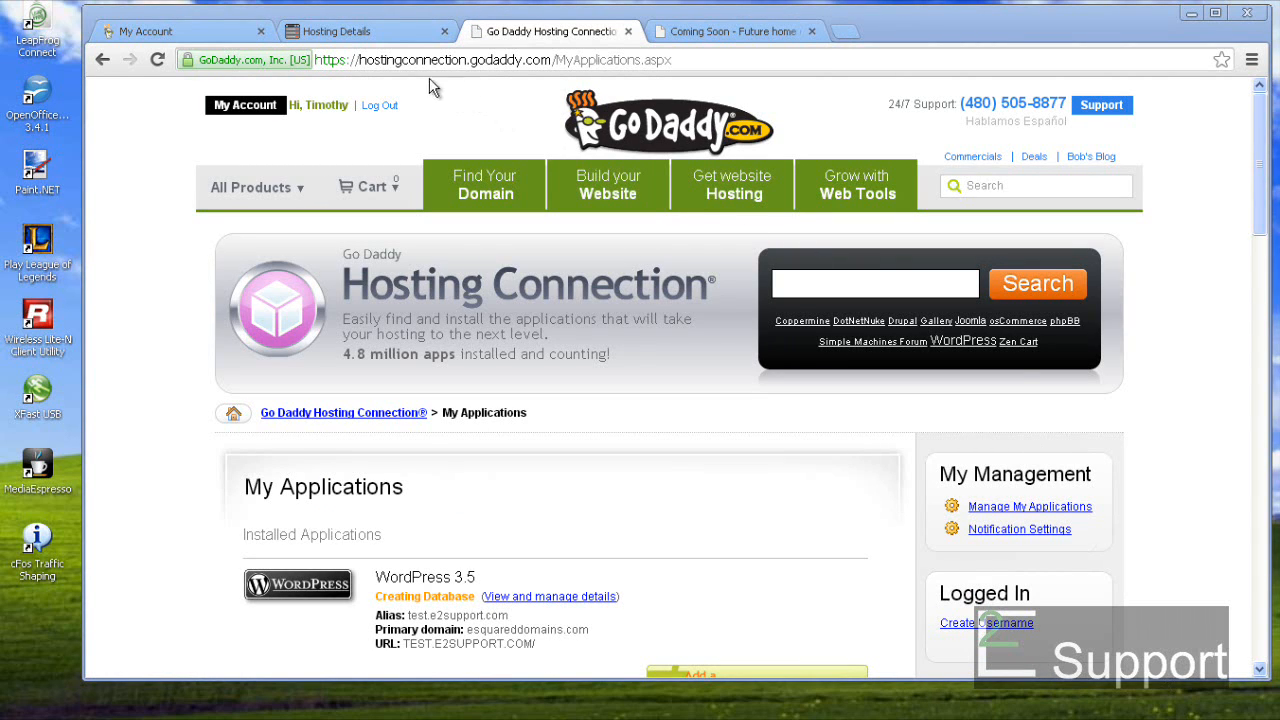
- Confirm teste2supportWordPress reaches Setup under MySQL, then see WordPress 3.5 now Installing Application
{"action": "left_click", "coordinate": [321, 36]}
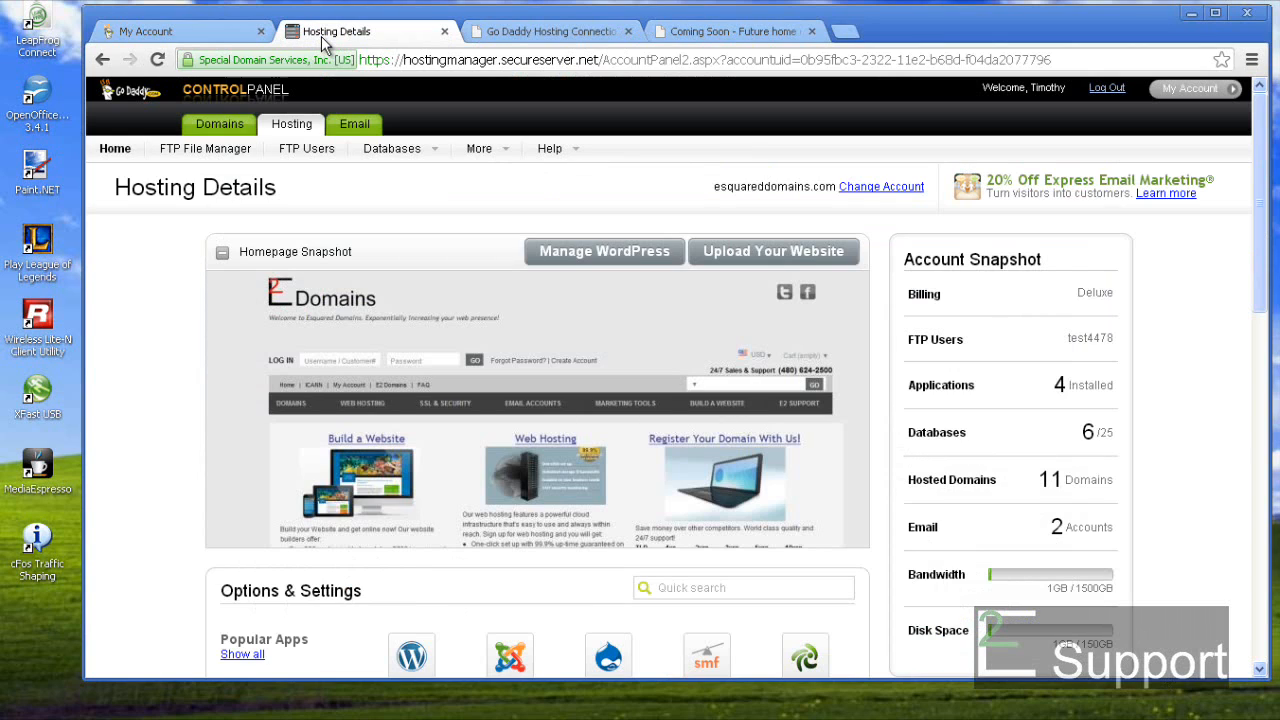
{"action": "mouse_move", "coordinate": [420, 163]}
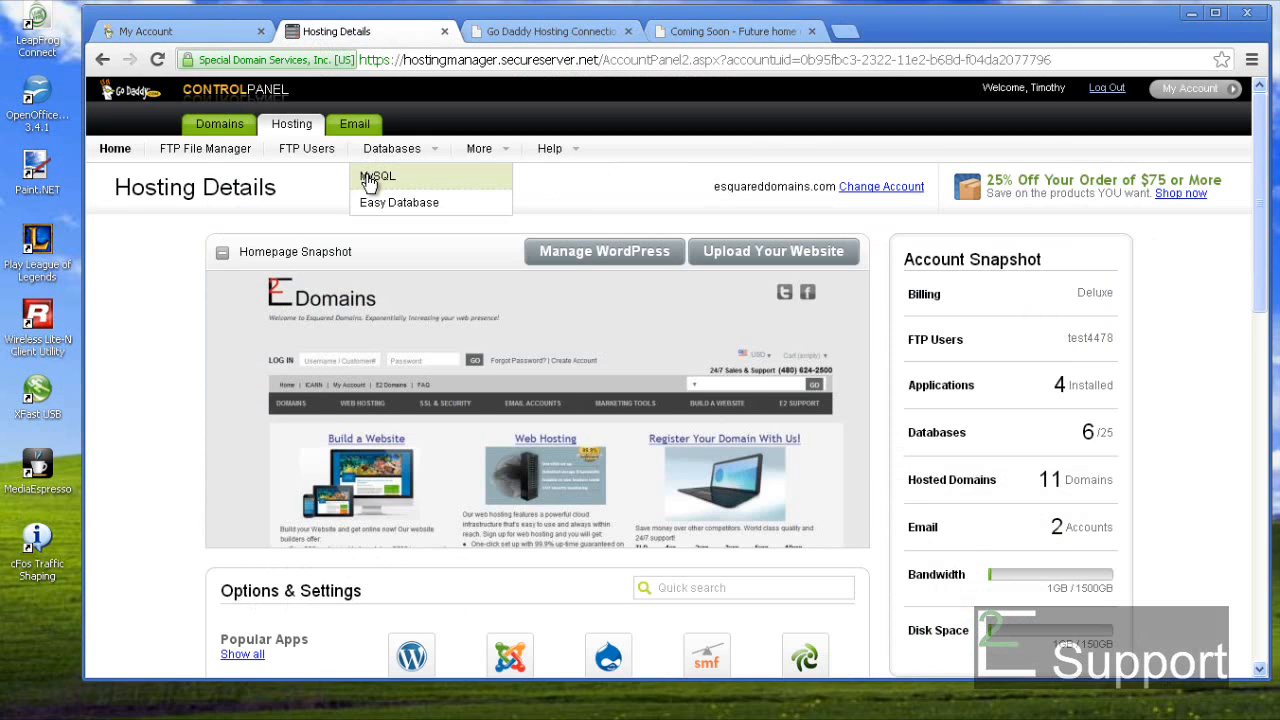
{"action": "left_click", "coordinate": [479, 178]}
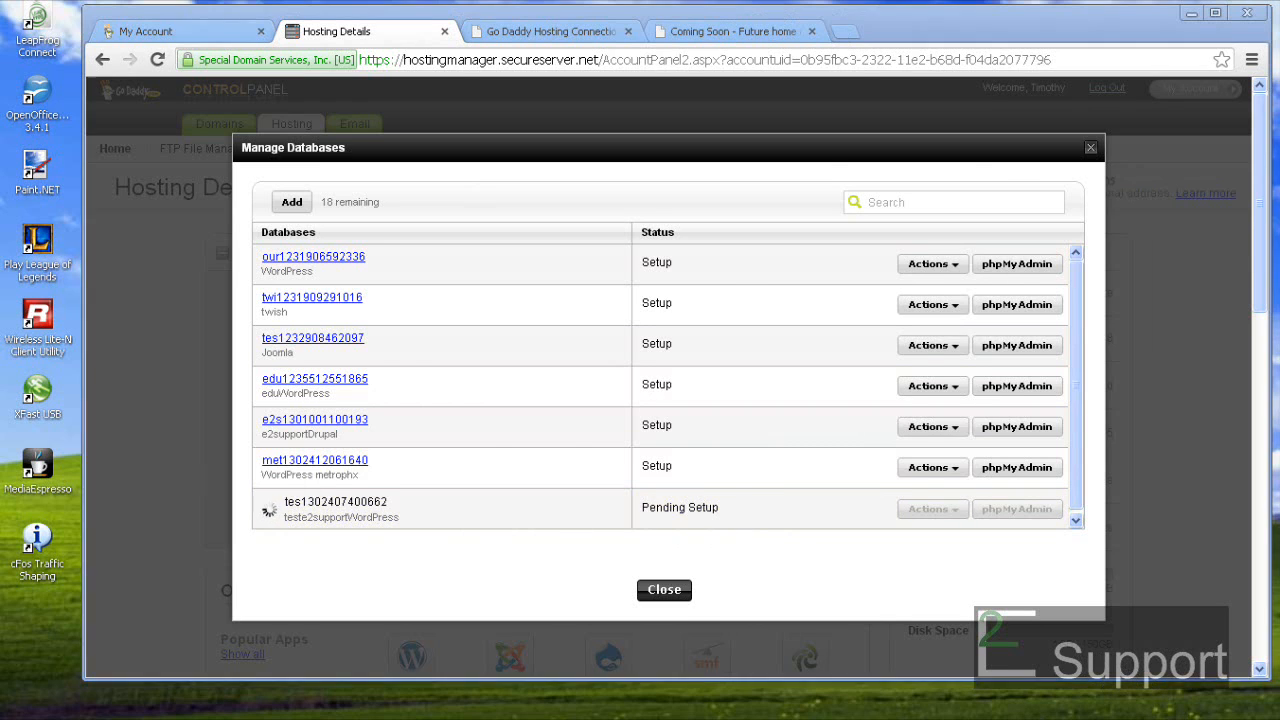
{"action": "left_click", "coordinate": [664, 589]}
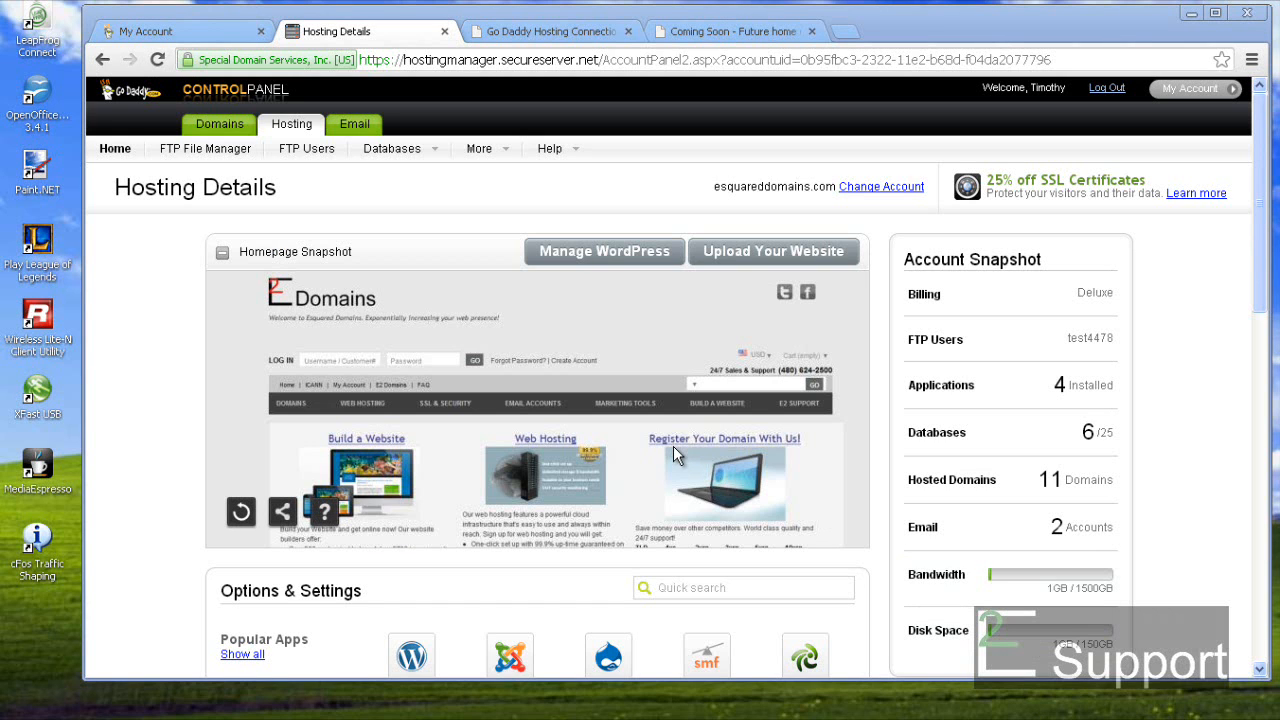
{"action": "left_click", "coordinate": [385, 149]}
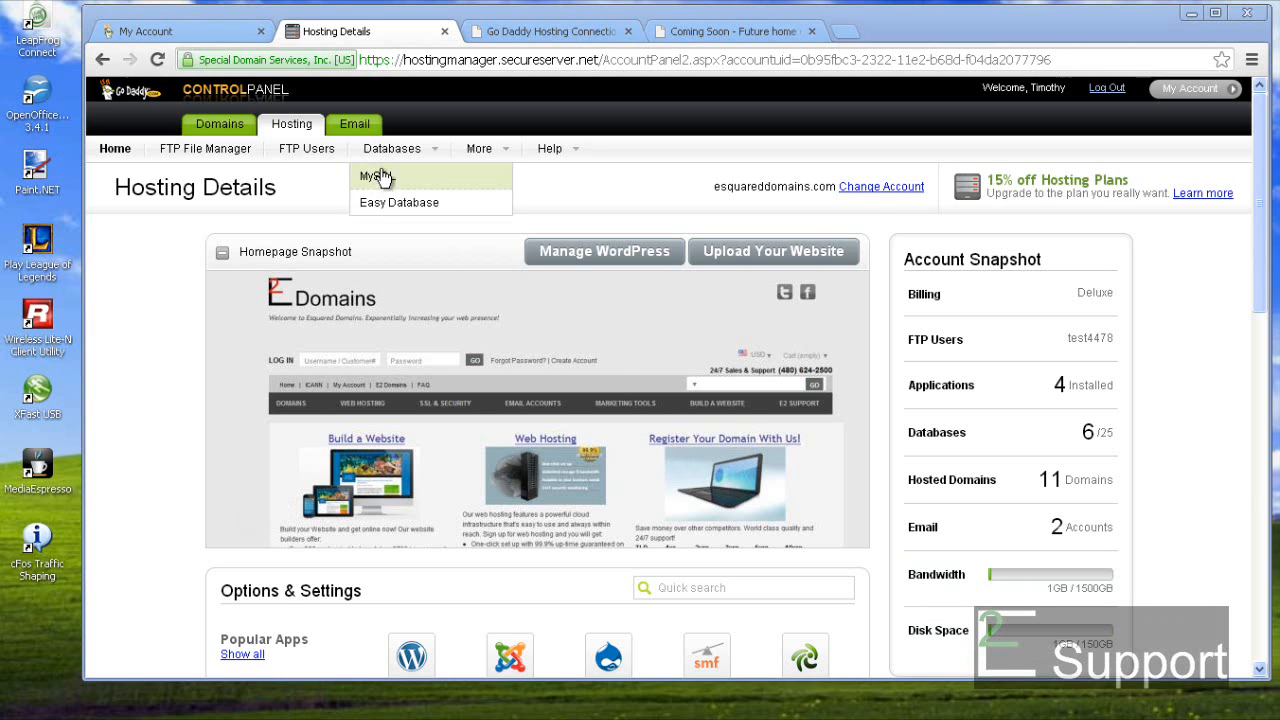
{"action": "left_click", "coordinate": [380, 180]}
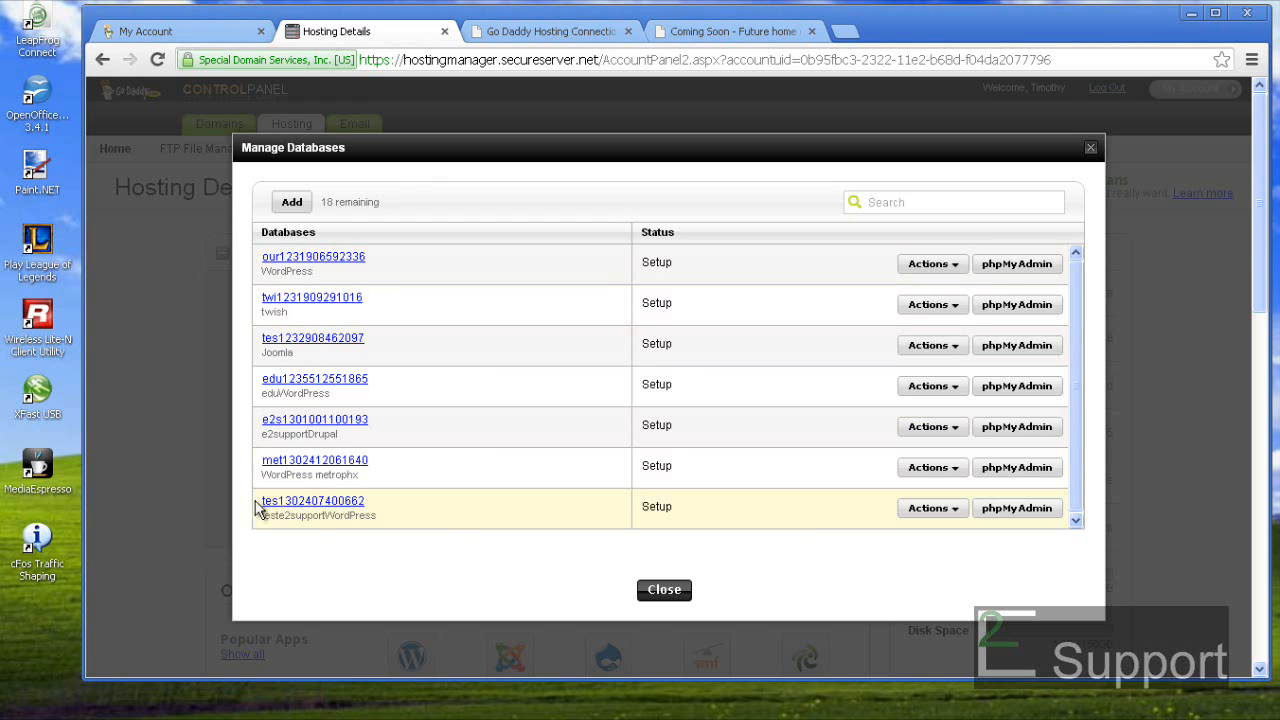
{"action": "left_click", "coordinate": [642, 595]}
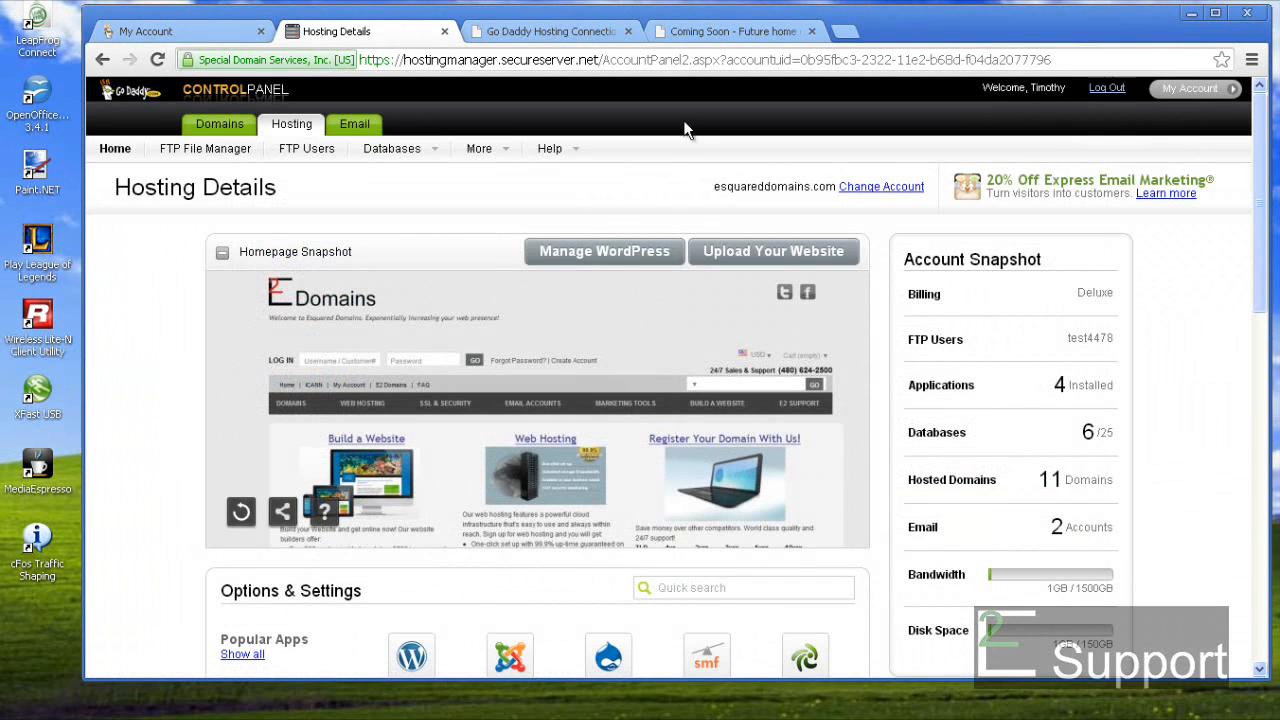
{"action": "left_click", "coordinate": [530, 33]}
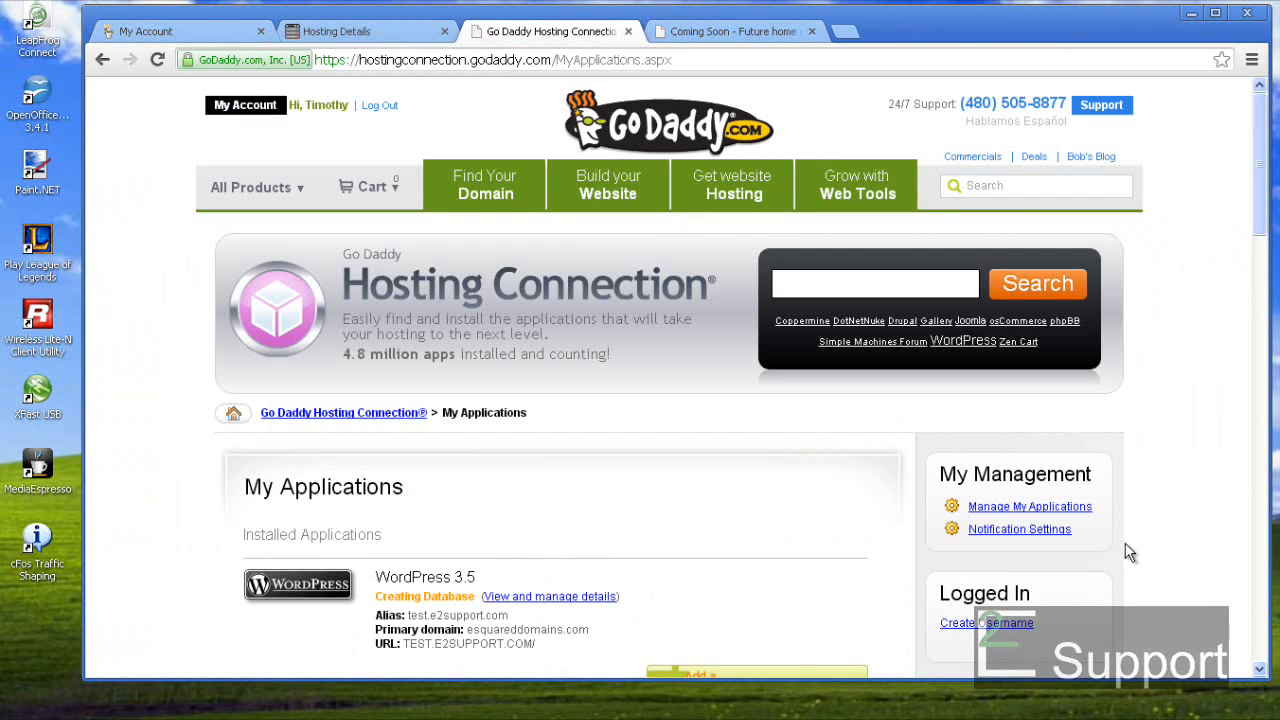
{"action": "left_click", "coordinate": [985, 510]}
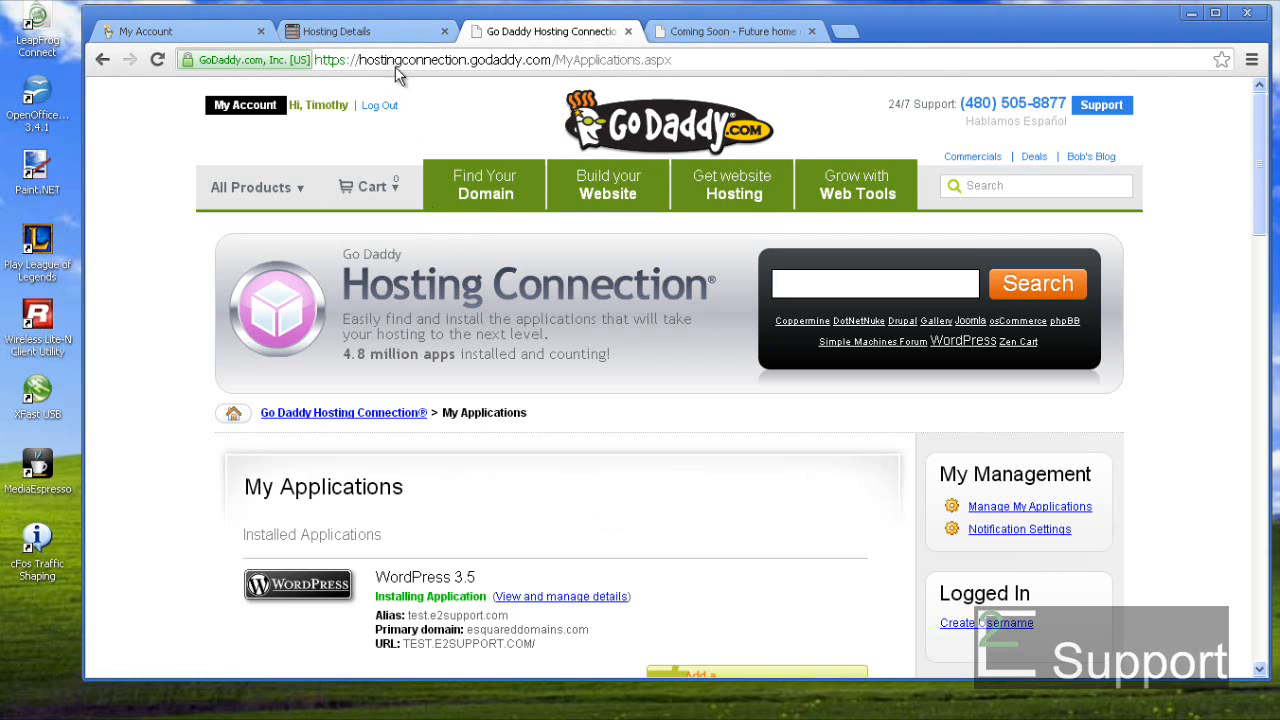
- Refresh the teste2support folder until wp-admin, wp-content and wp-includes appear, then return to Hosting Connection
{"action": "left_click", "coordinate": [316, 37]}
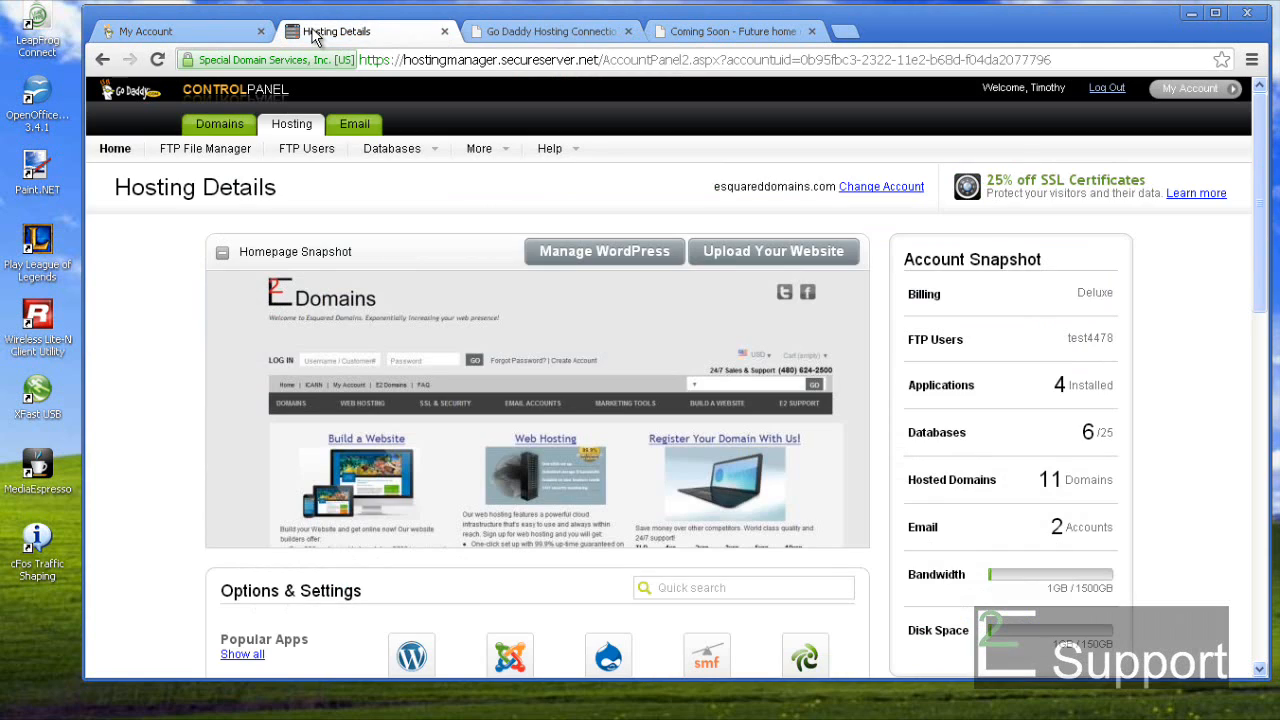
{"action": "left_click", "coordinate": [205, 155]}
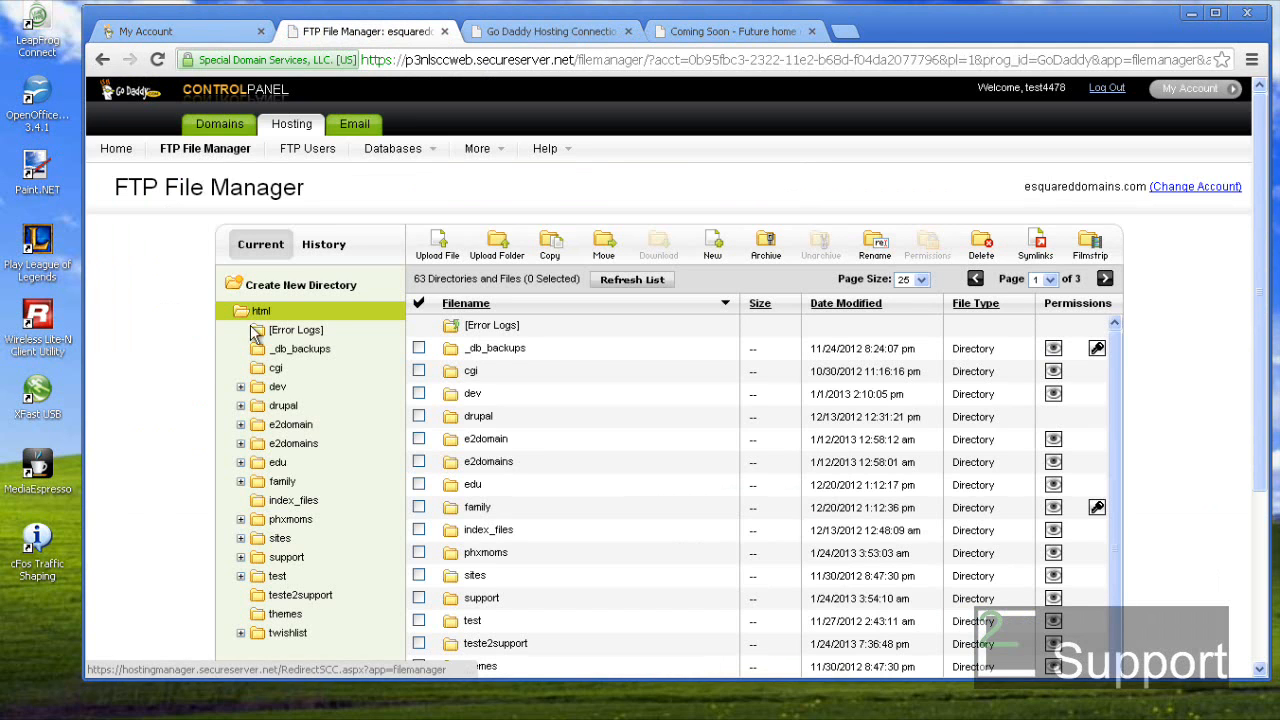
{"action": "left_click", "coordinate": [316, 600]}
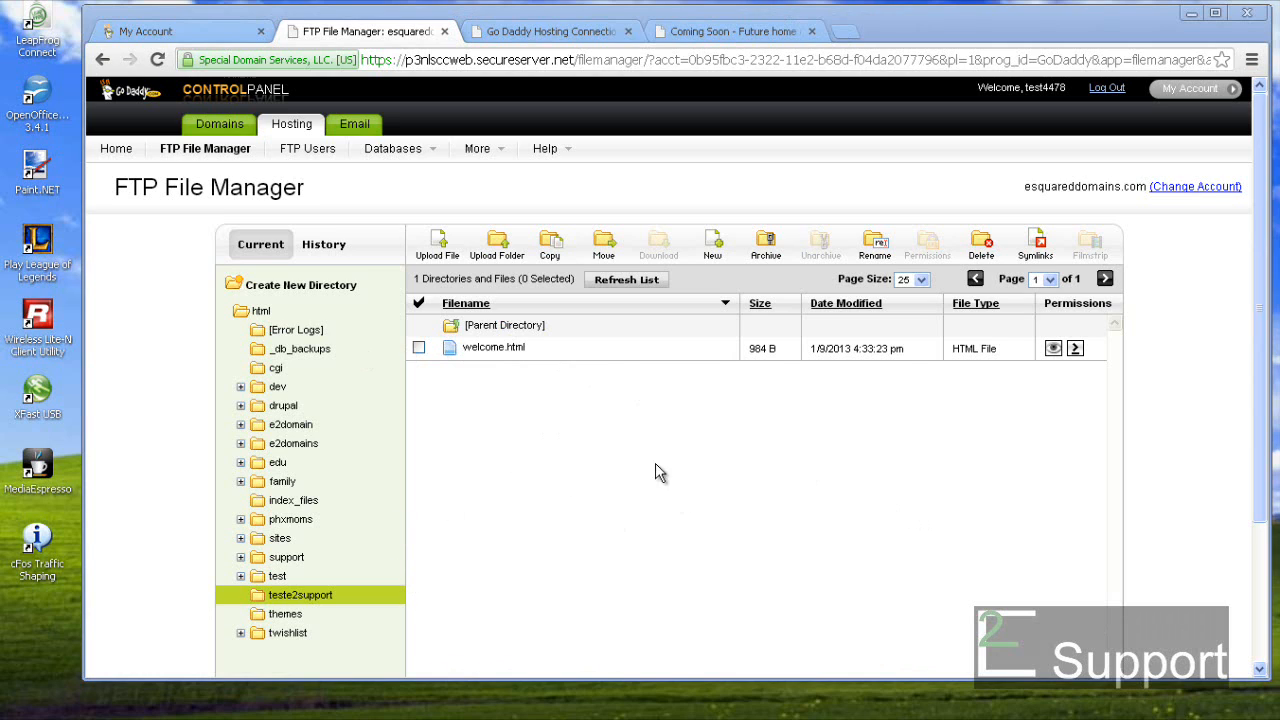
{"action": "left_click", "coordinate": [621, 284]}
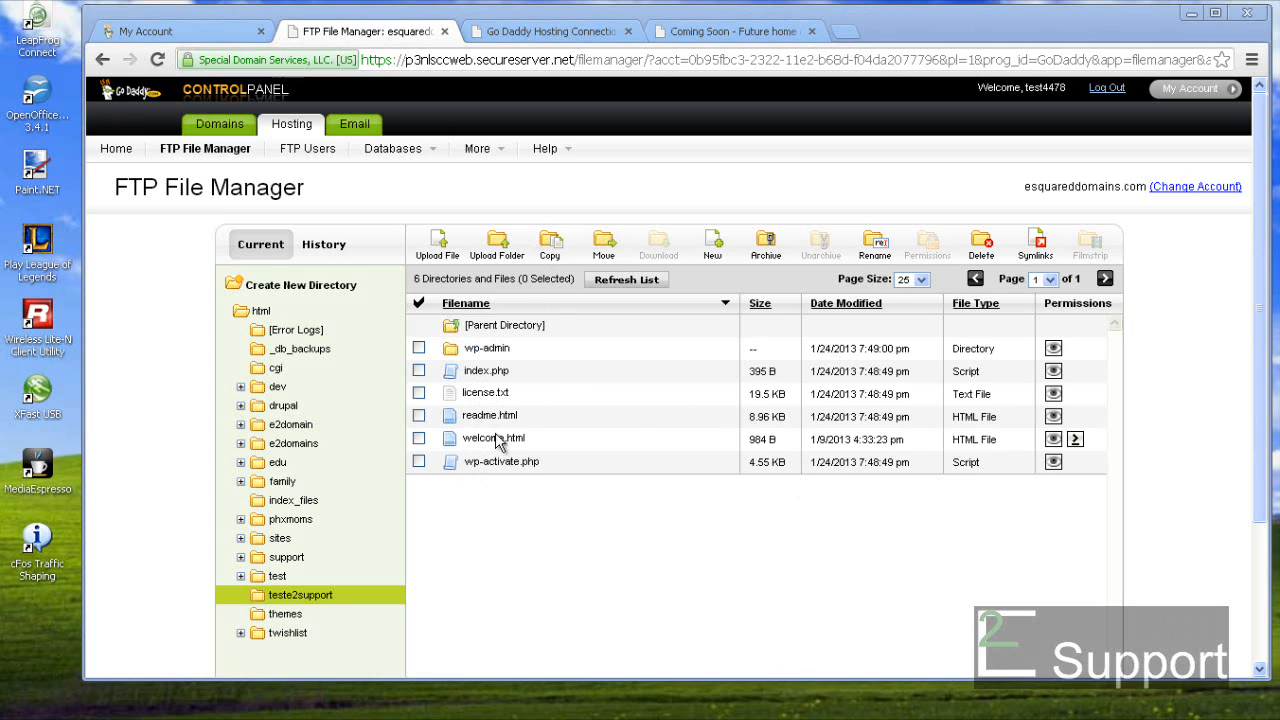
{"action": "left_click", "coordinate": [628, 281]}
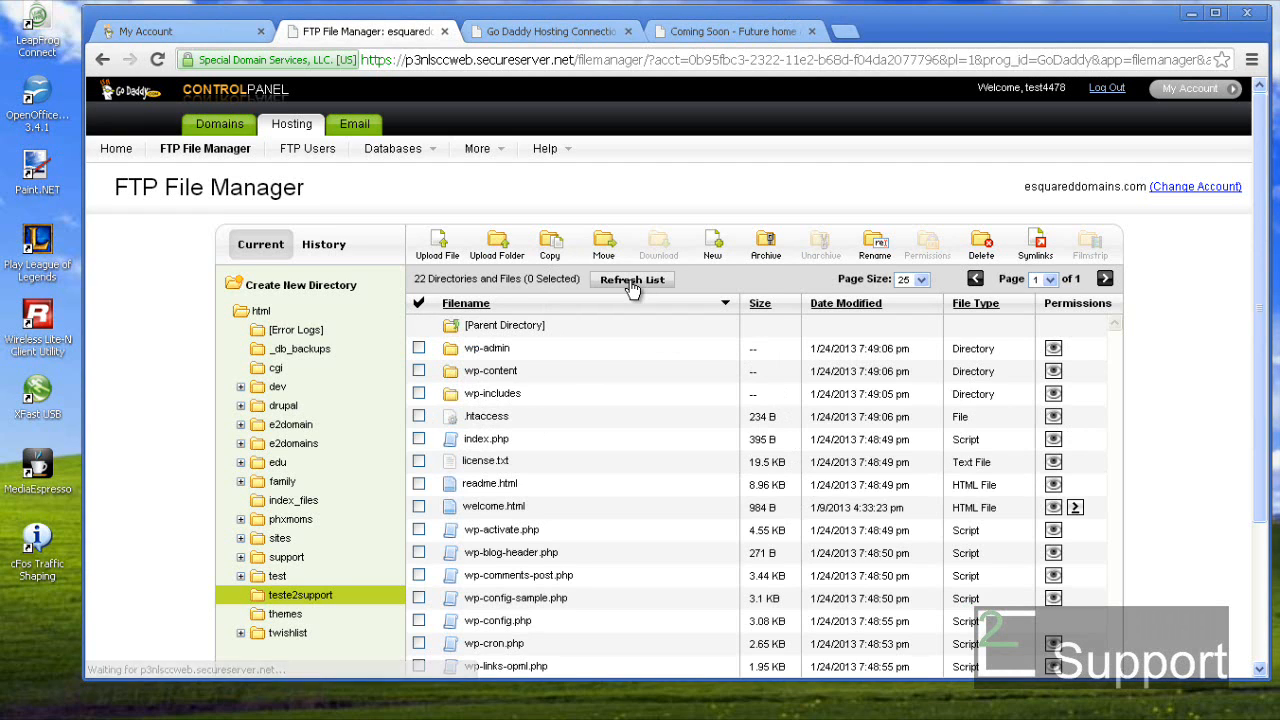
{"action": "left_click", "coordinate": [631, 284]}
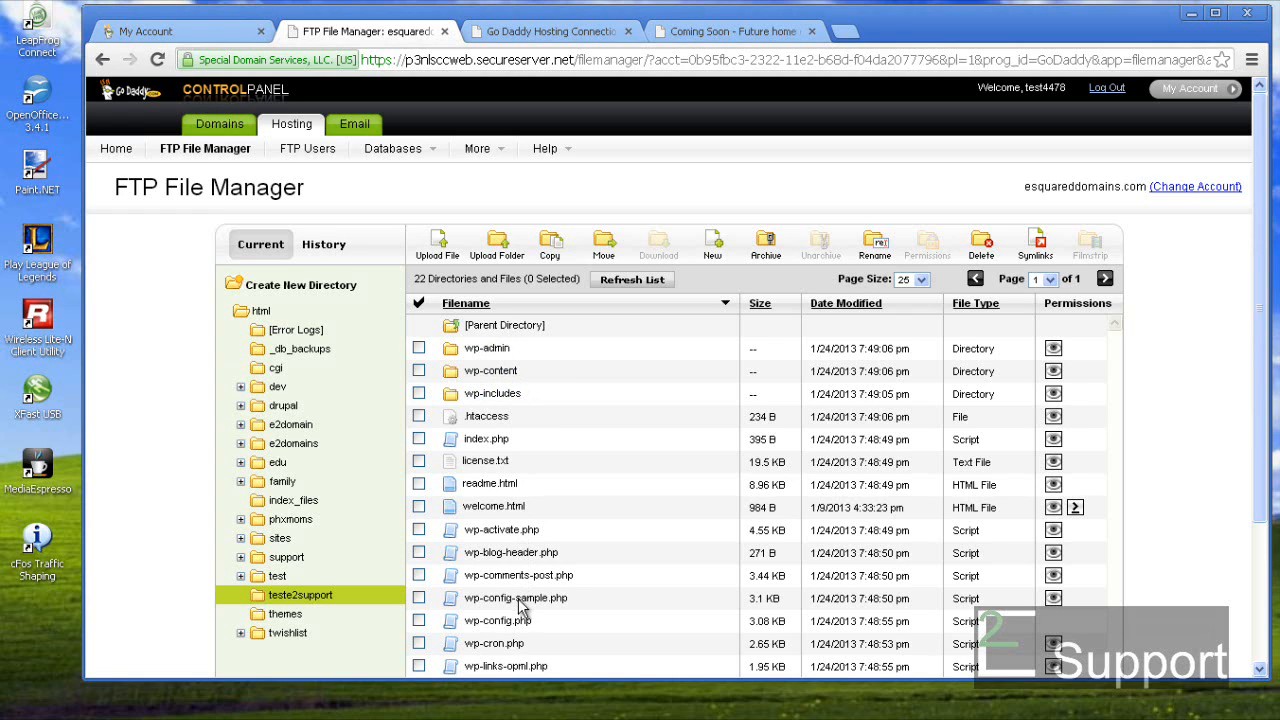
{"action": "scroll", "coordinate": [522, 600], "scroll_direction": "down", "scroll_amount": 2}
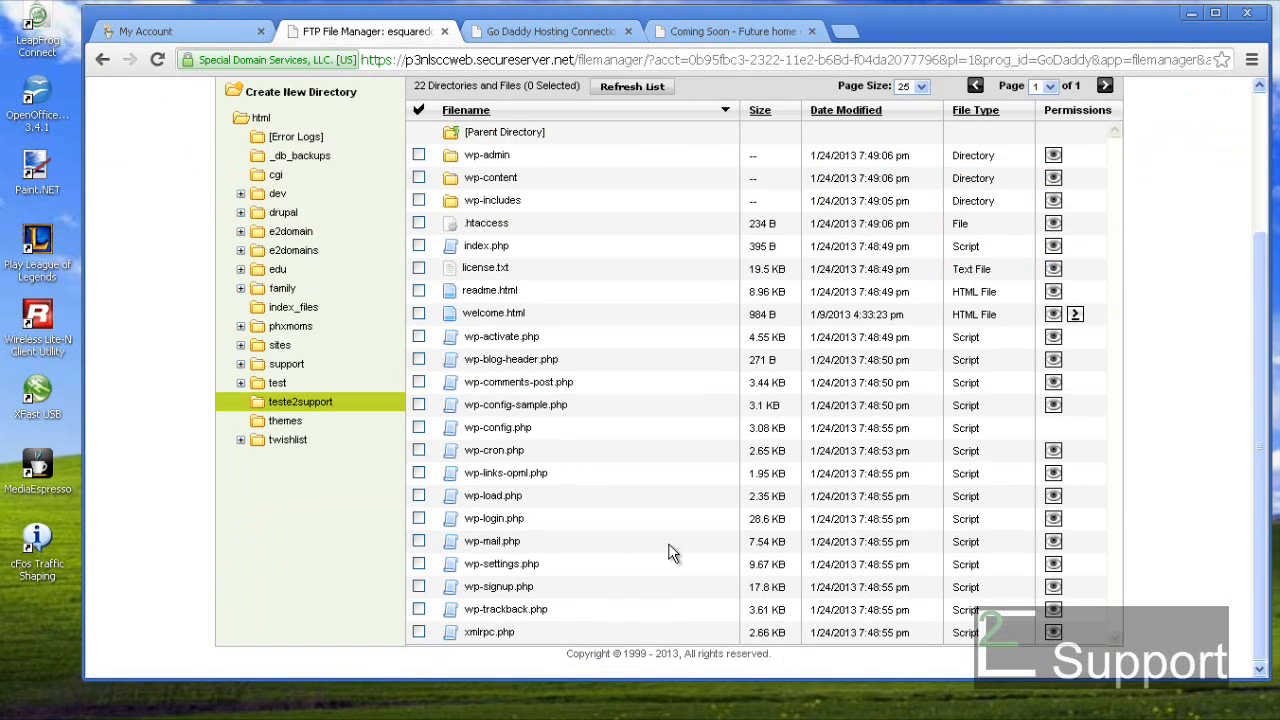
{"action": "scroll", "coordinate": [1163, 493], "scroll_direction": "up", "scroll_amount": 2}
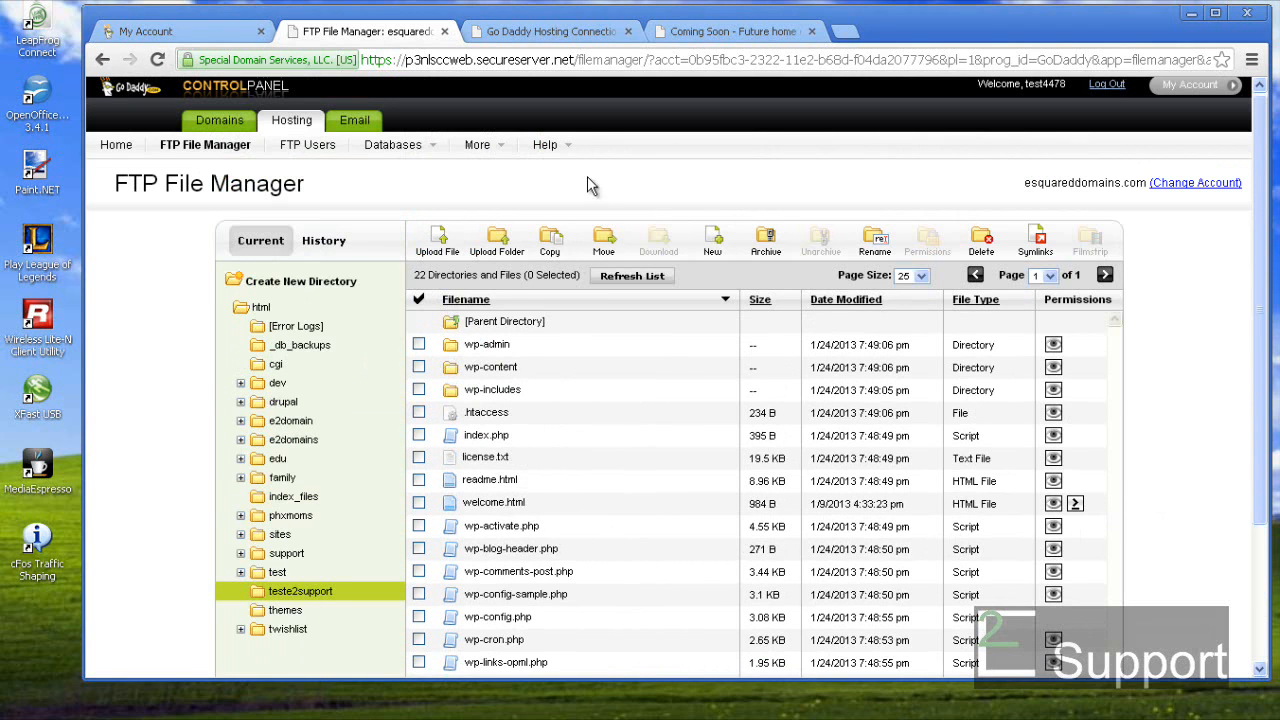
{"action": "left_click", "coordinate": [515, 33]}
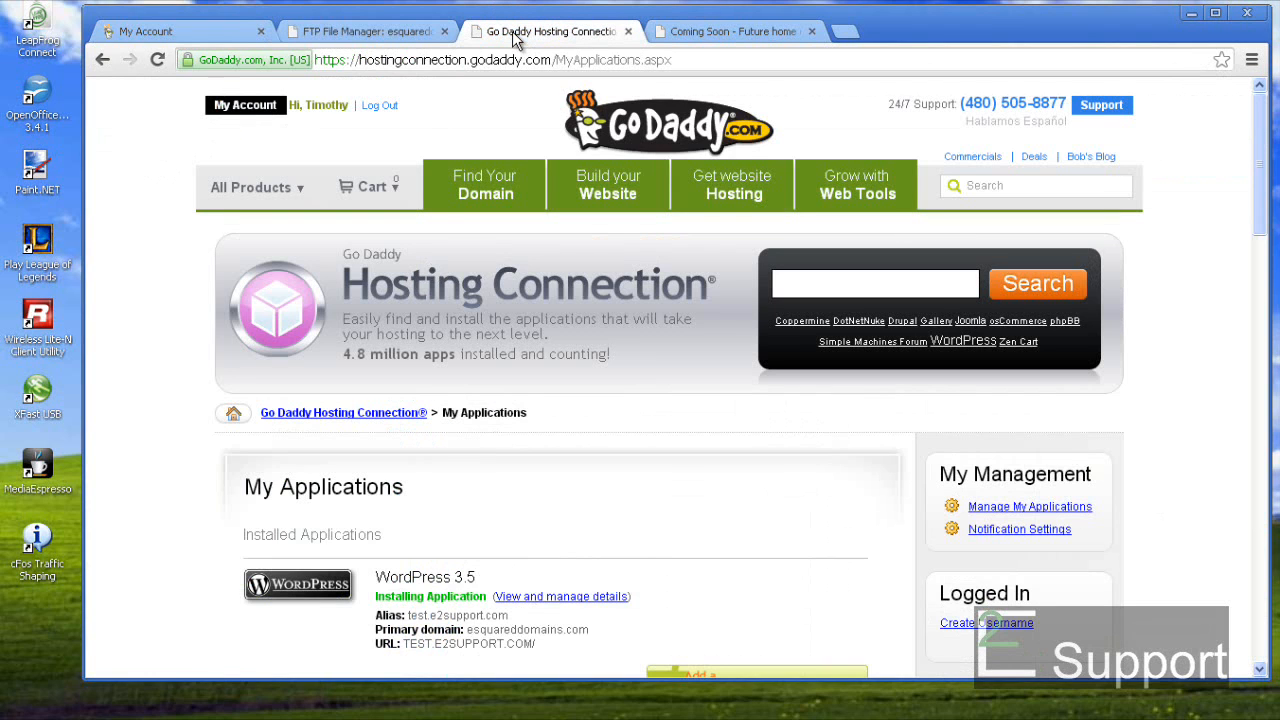
- Reload My Applications to check whether WordPress 3.5 on test.e2support.com has finished installing
{"action": "left_click", "coordinate": [1015, 508]}
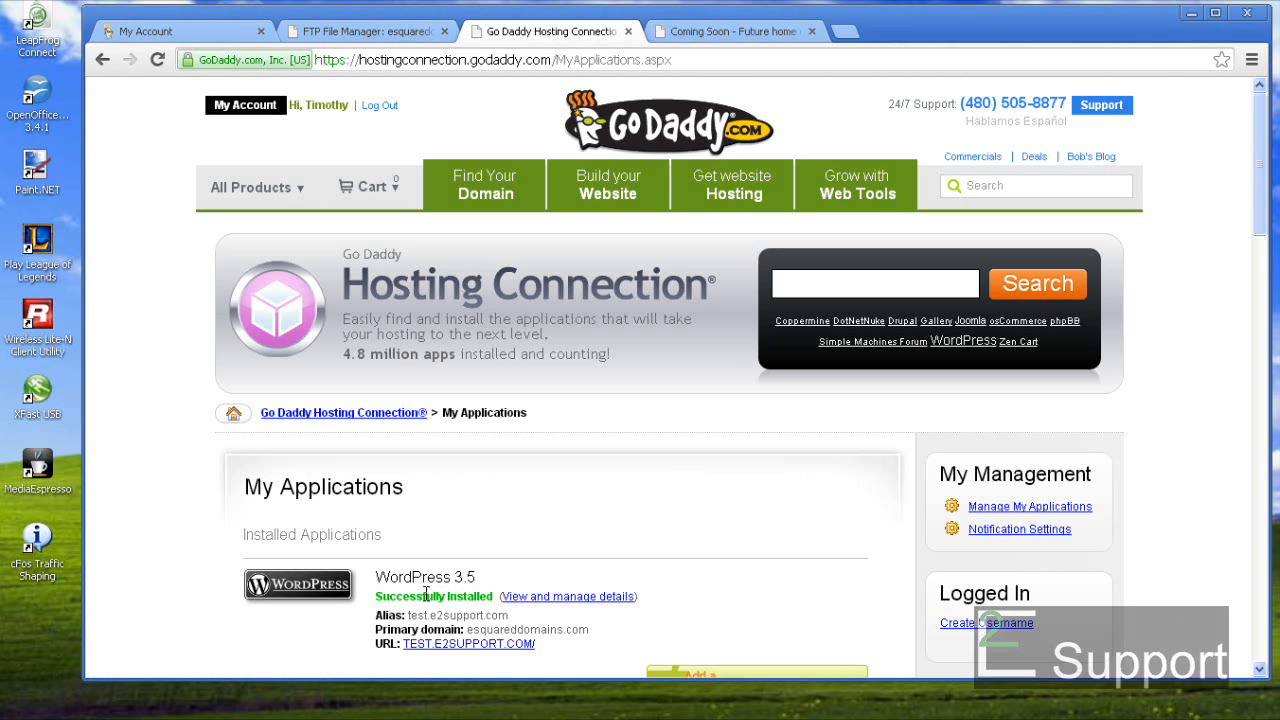
- Reload the test.e2support.com site in its browser tab
{"action": "left_click", "coordinate": [764, 35]}
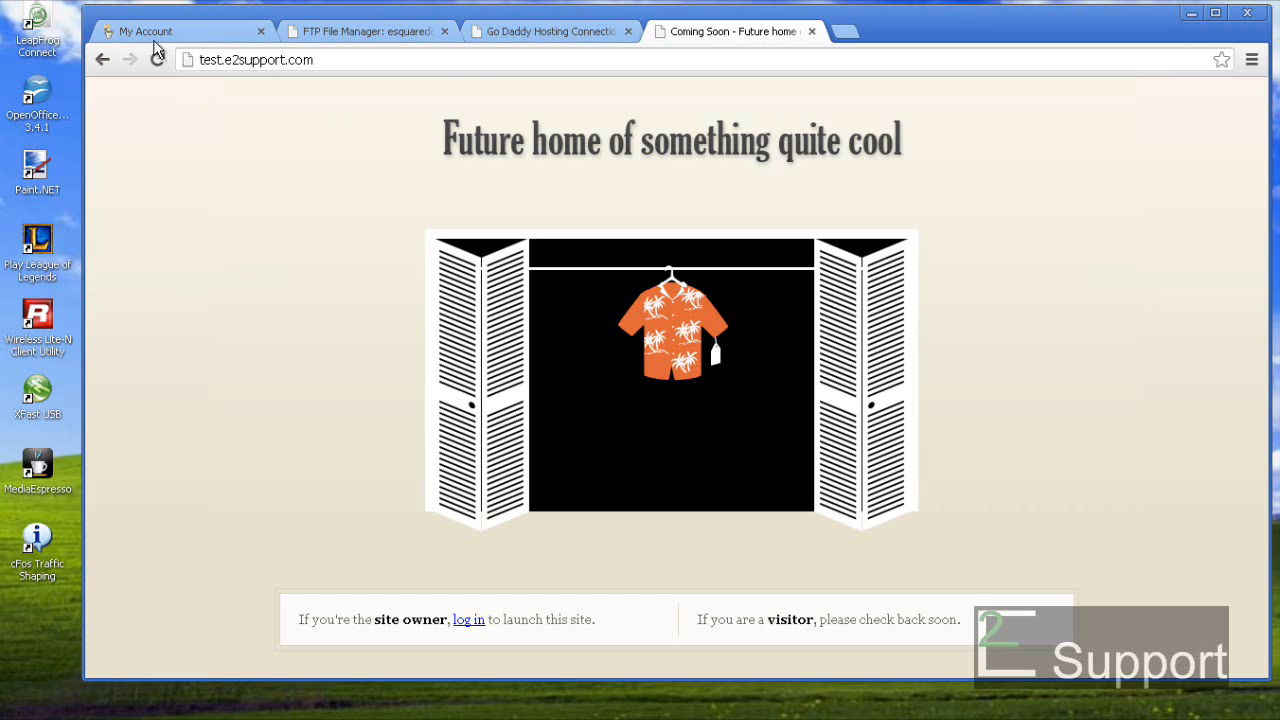
{"action": "left_click", "coordinate": [324, 62]}
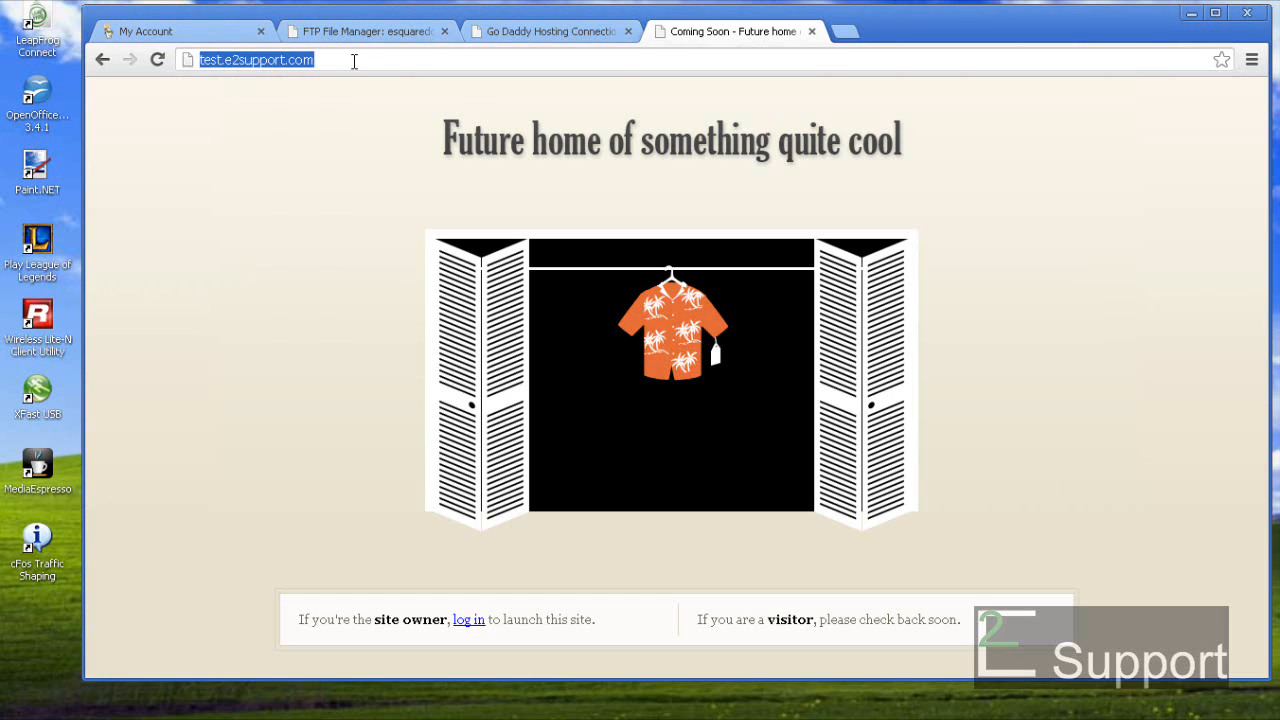
{"action": "left_click", "coordinate": [354, 61]}
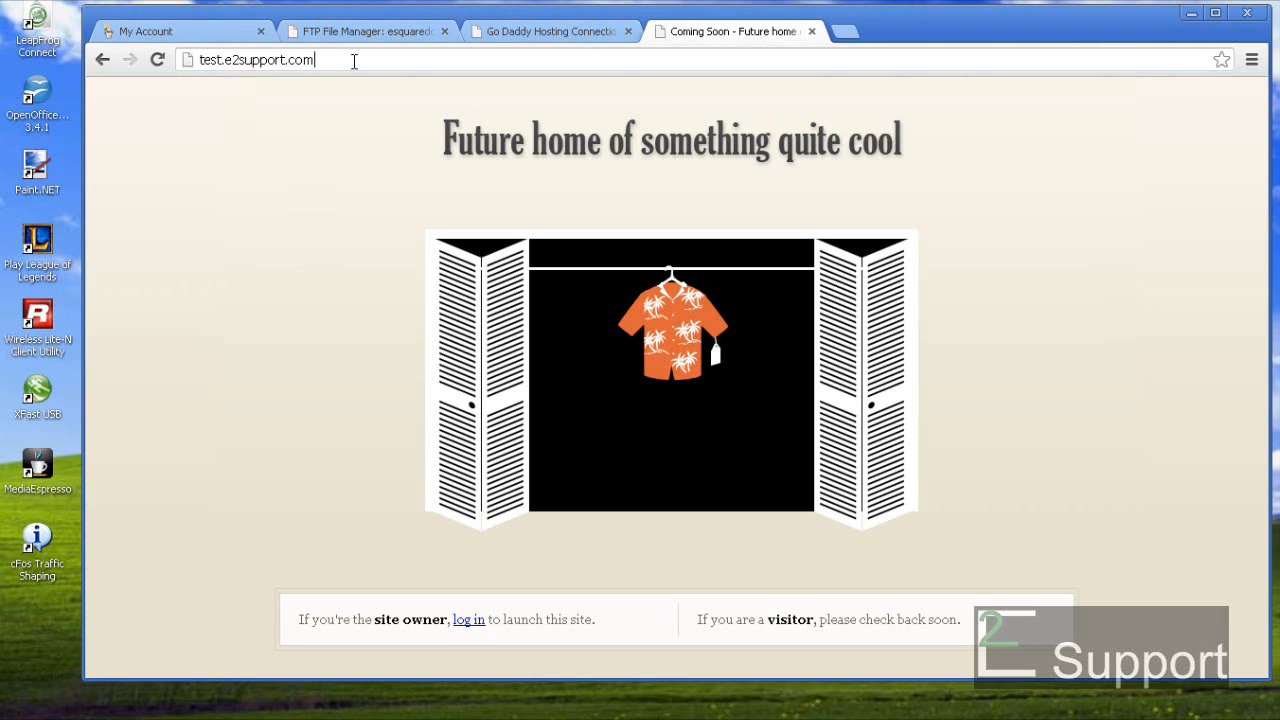
{"action": "key", "text": "Return"}
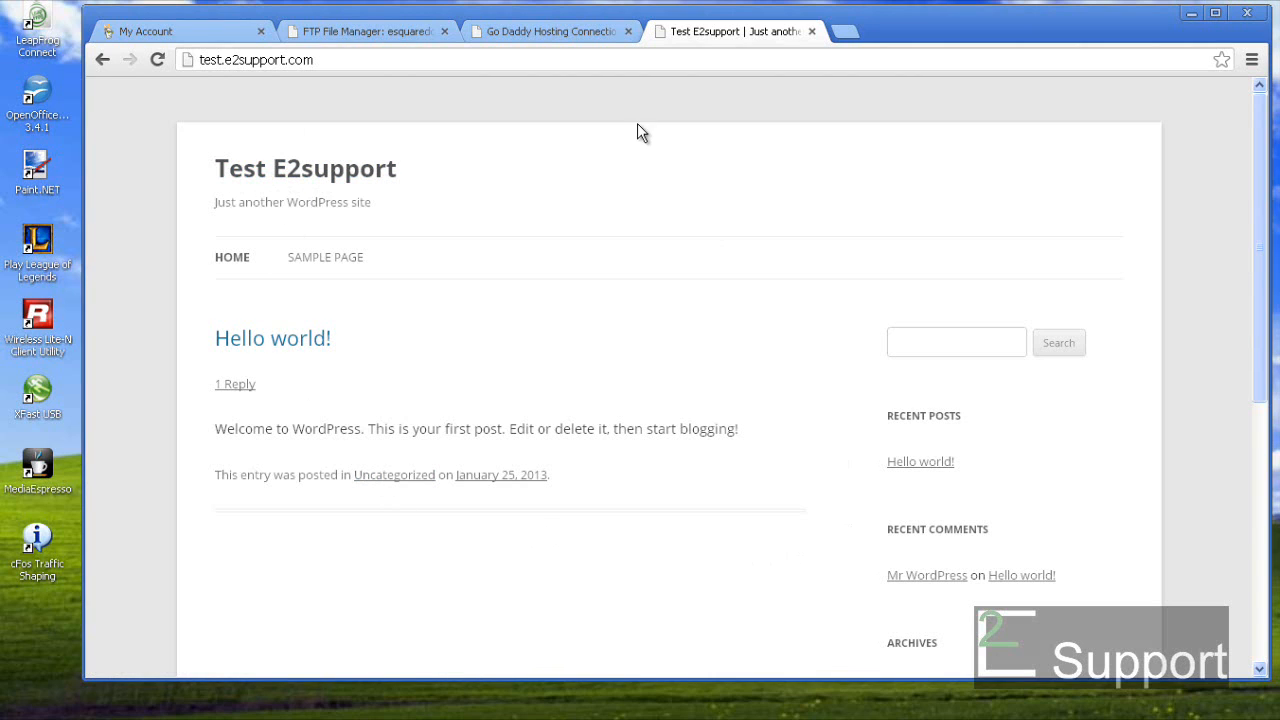
- Go to test.e2support.com/wp-admin to reach the WordPress login page
{"action": "left_click", "coordinate": [335, 59]}
{"action": "left_click", "coordinate": [335, 59]}
{"action": "type", "text": "/"}
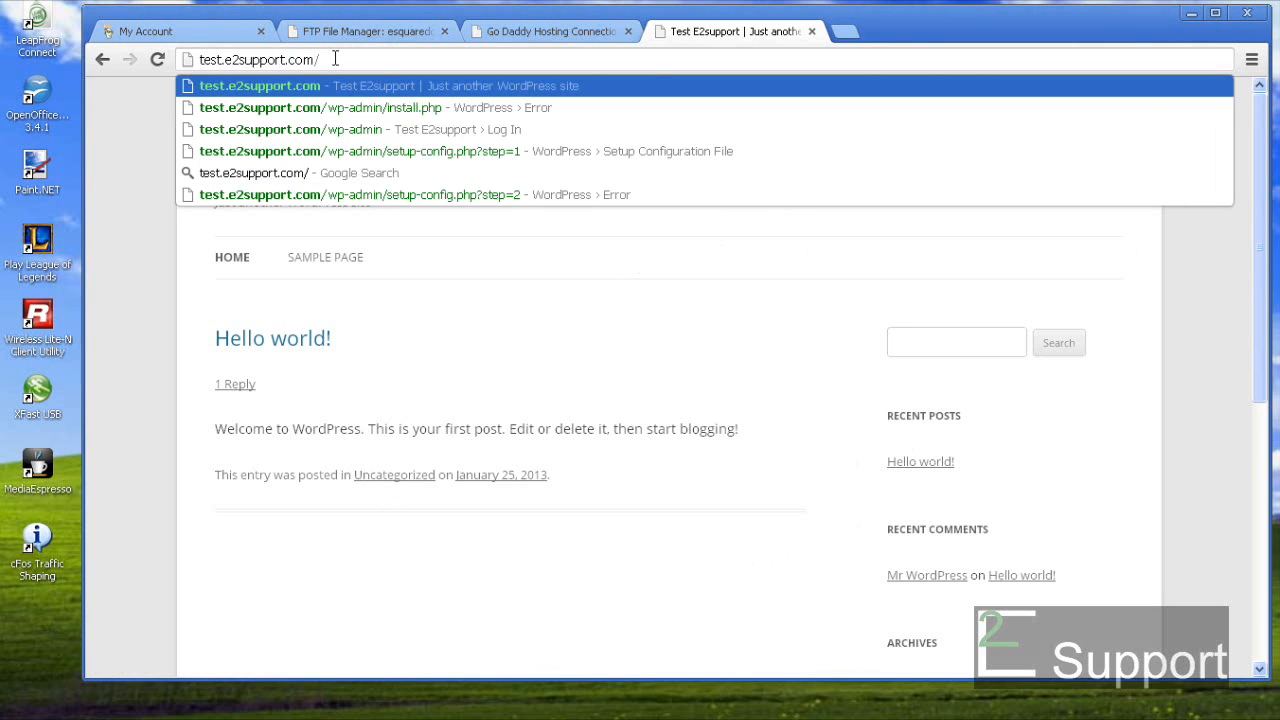
{"action": "type", "text": "wp"}
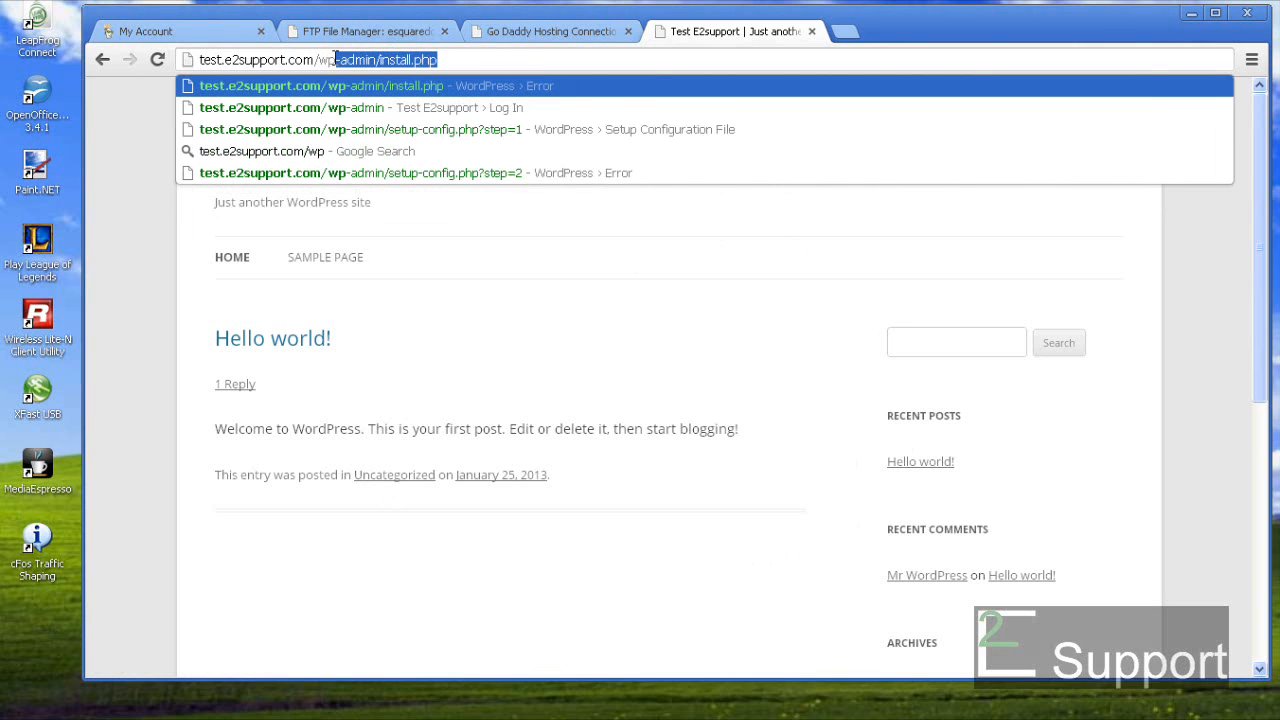
{"action": "type", "text": "-admin"}
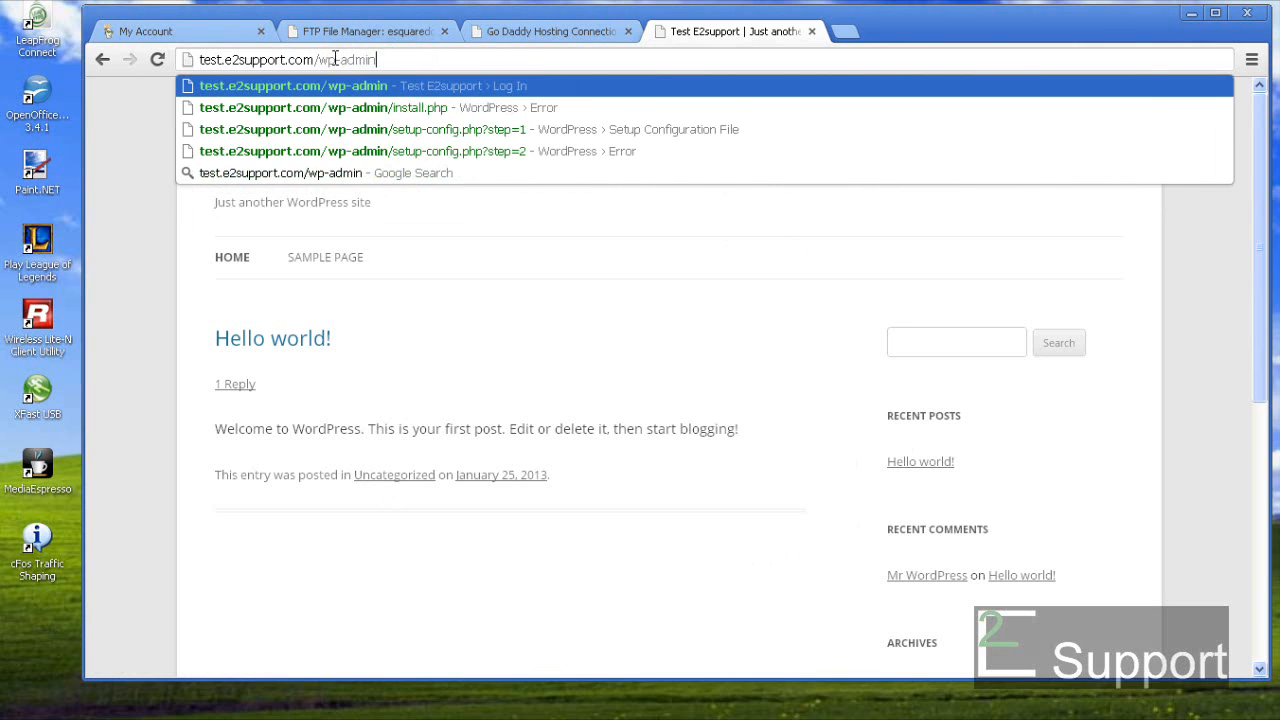
{"action": "key", "text": "Return"}
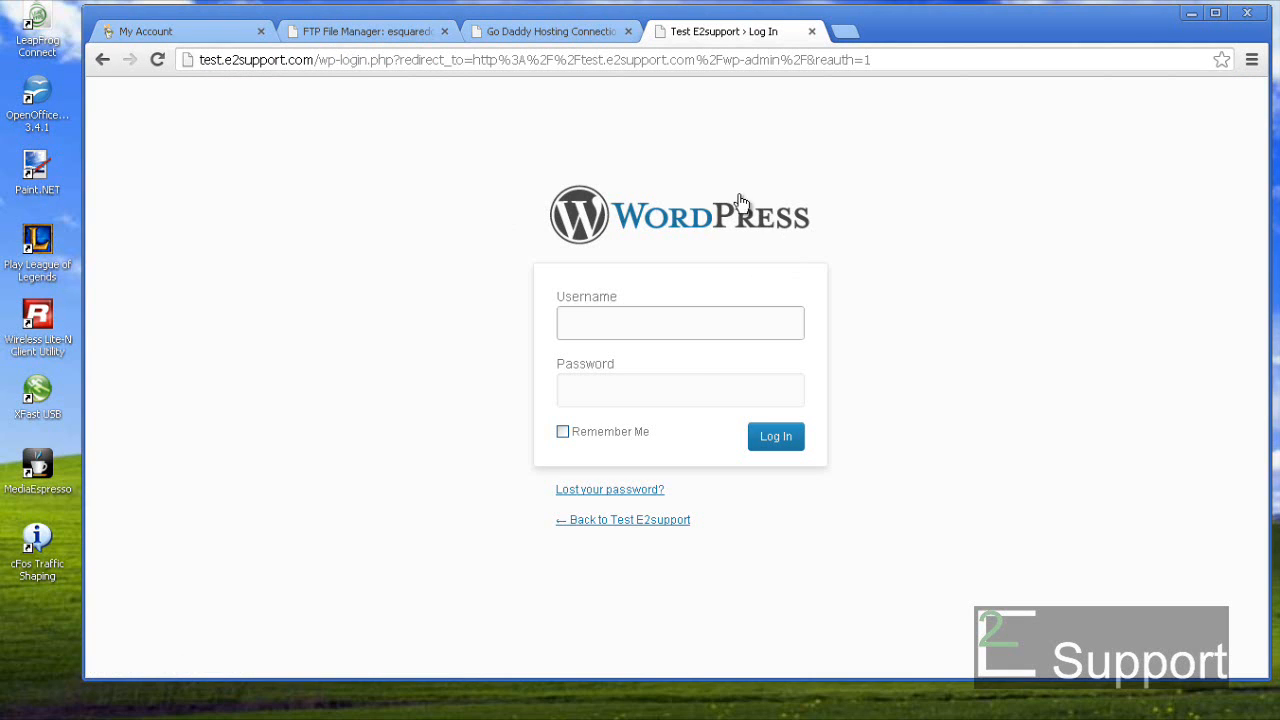
- Log in to the WordPress dashboard with the administrator username and password
{"action": "left_click", "coordinate": [597, 322]}
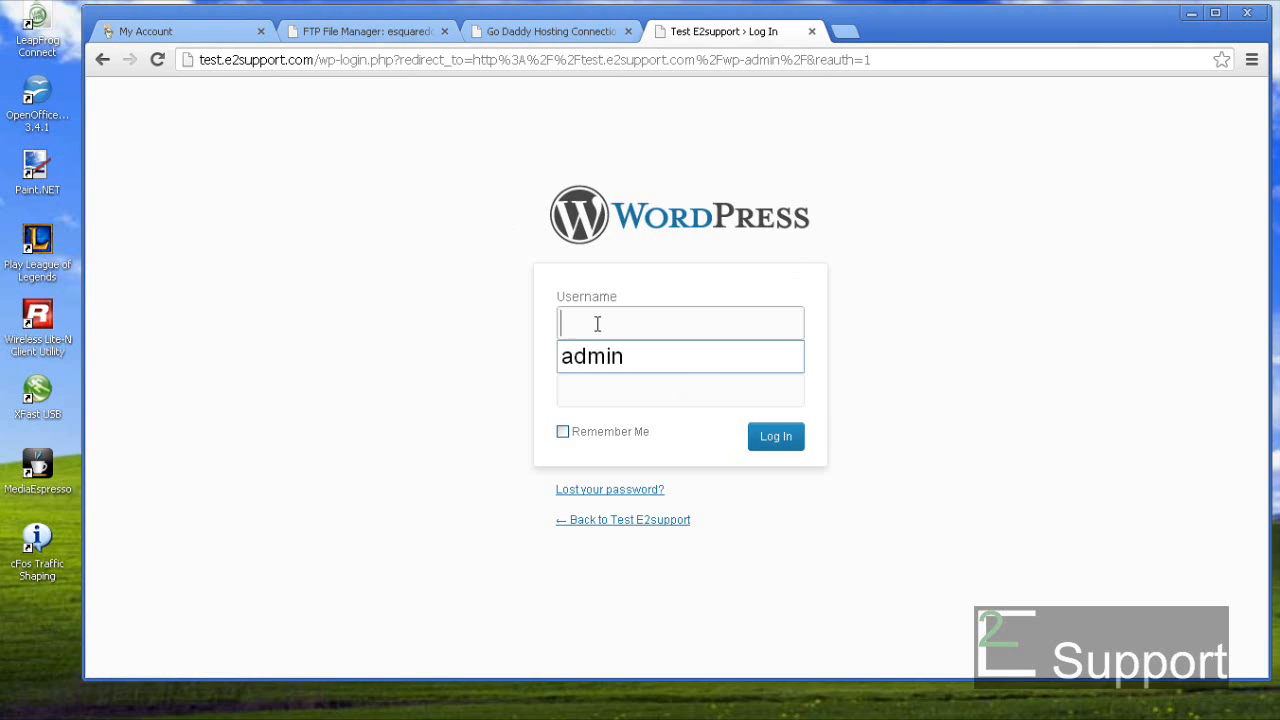
{"action": "type", "text": "test"}
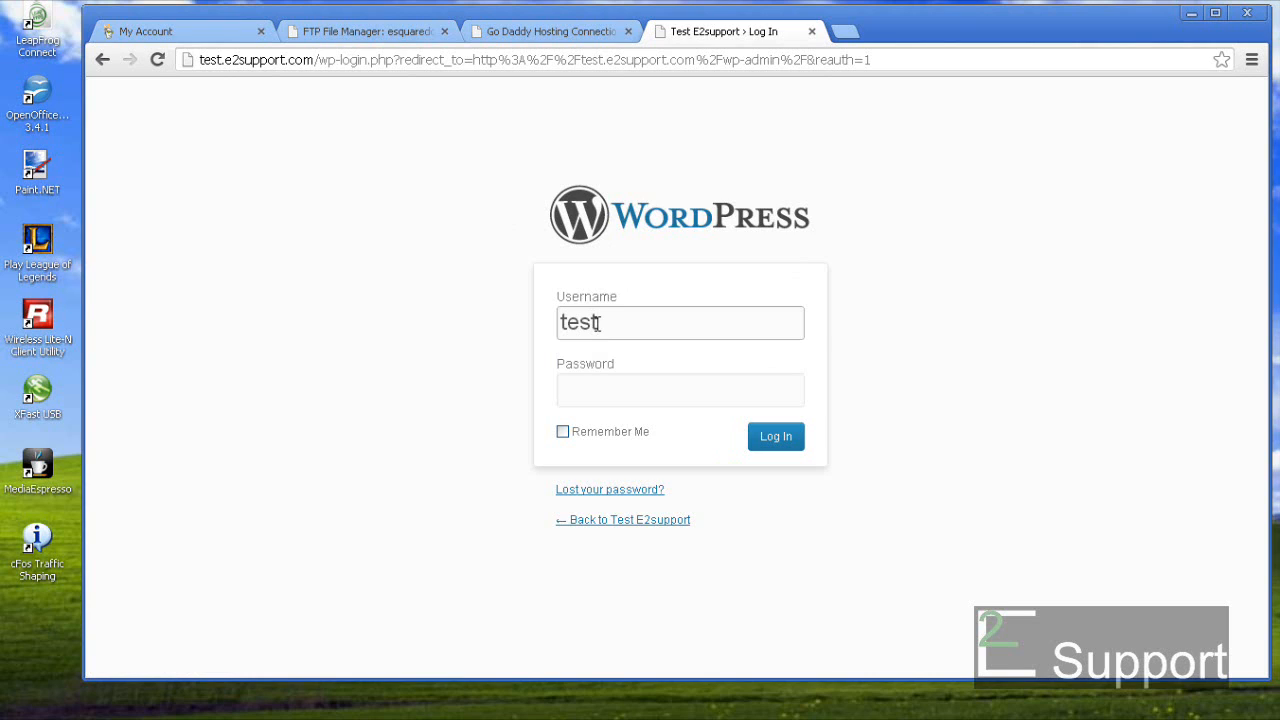
{"action": "type", "text": "admin"}
{"action": "key", "text": "Tab"}
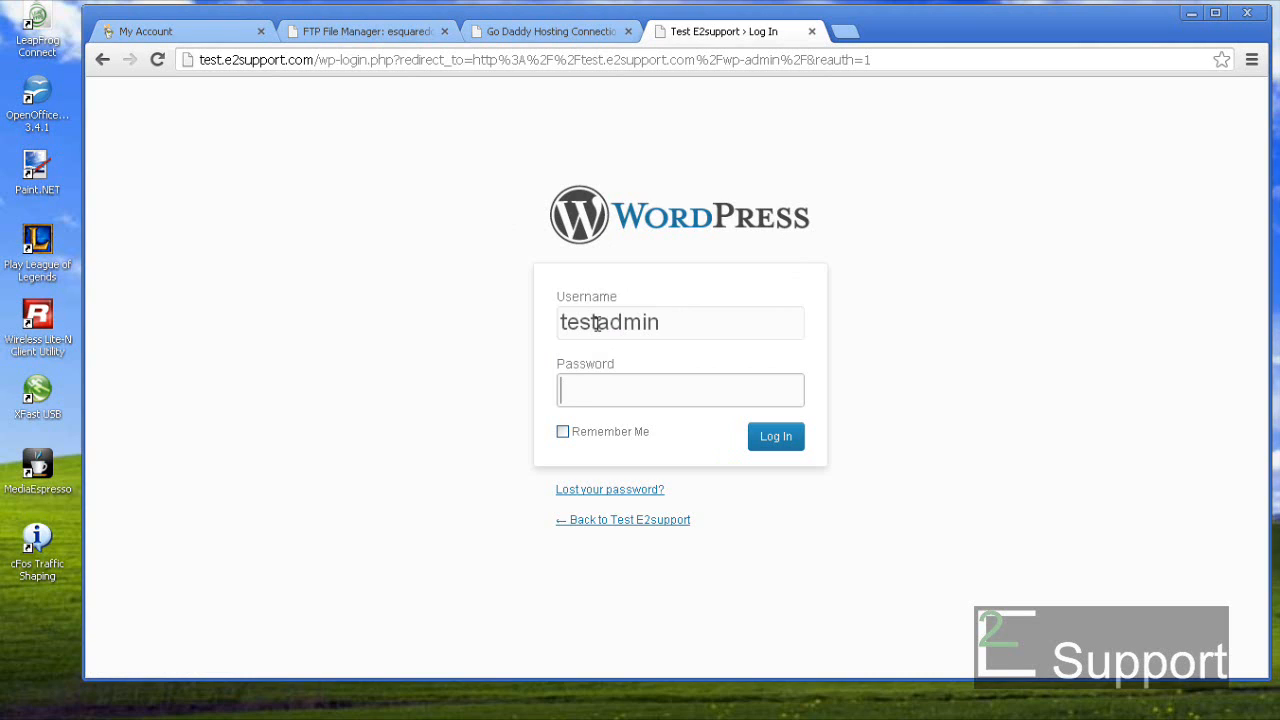
{"action": "type", "text": "•••••••••"}
{"action": "left_click", "coordinate": [773, 441]}
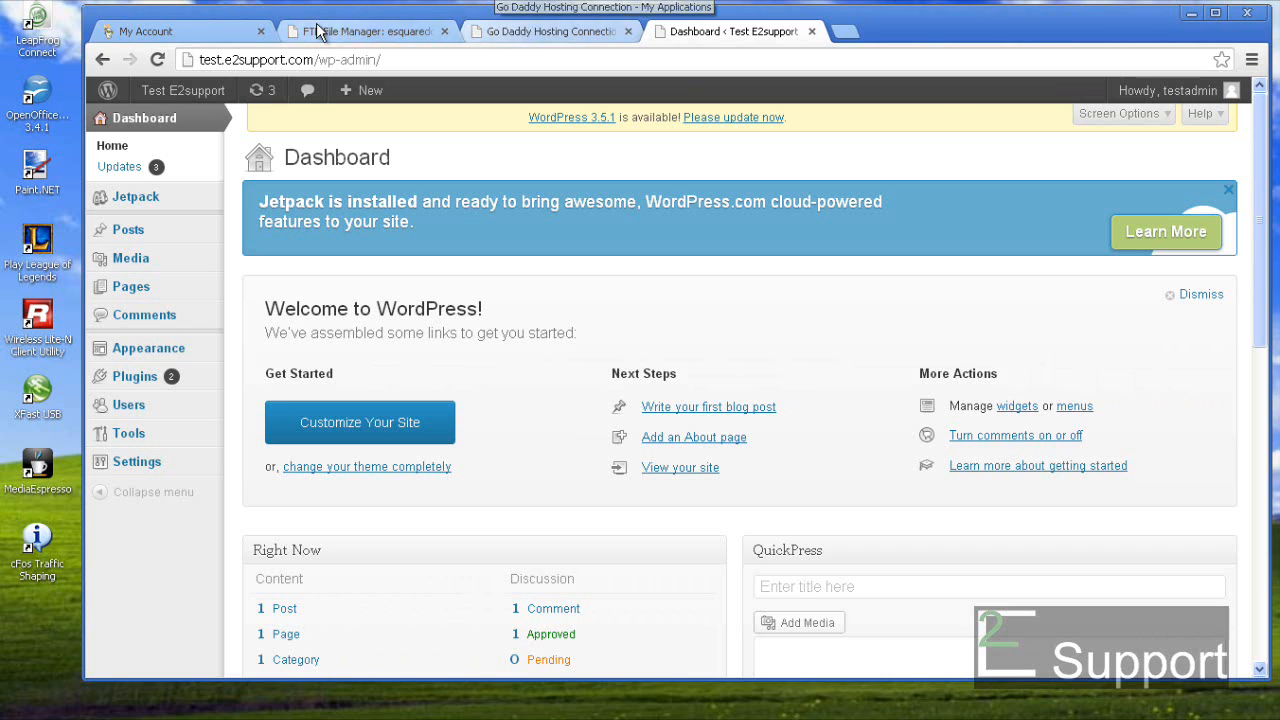
- Open the WordPress 3.5 installation details and review its Admin Settings, then General information
{"action": "left_click", "coordinate": [541, 34]}
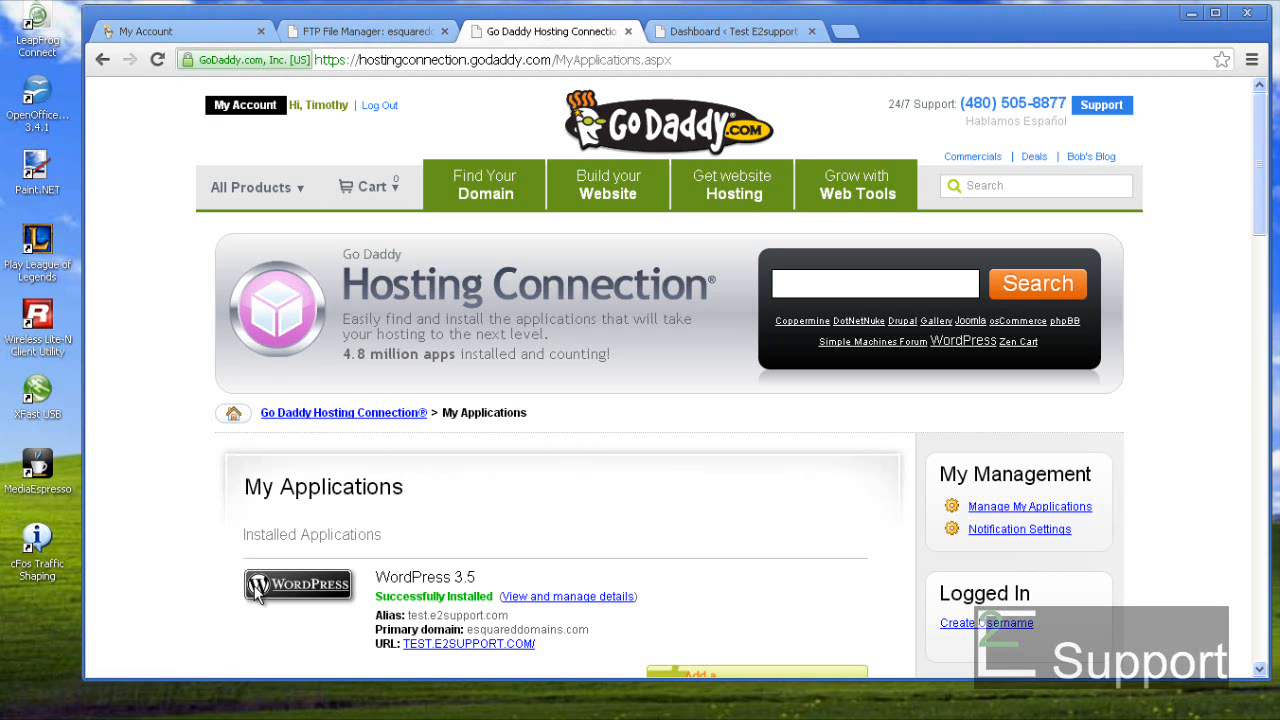
{"action": "left_click", "coordinate": [585, 597]}
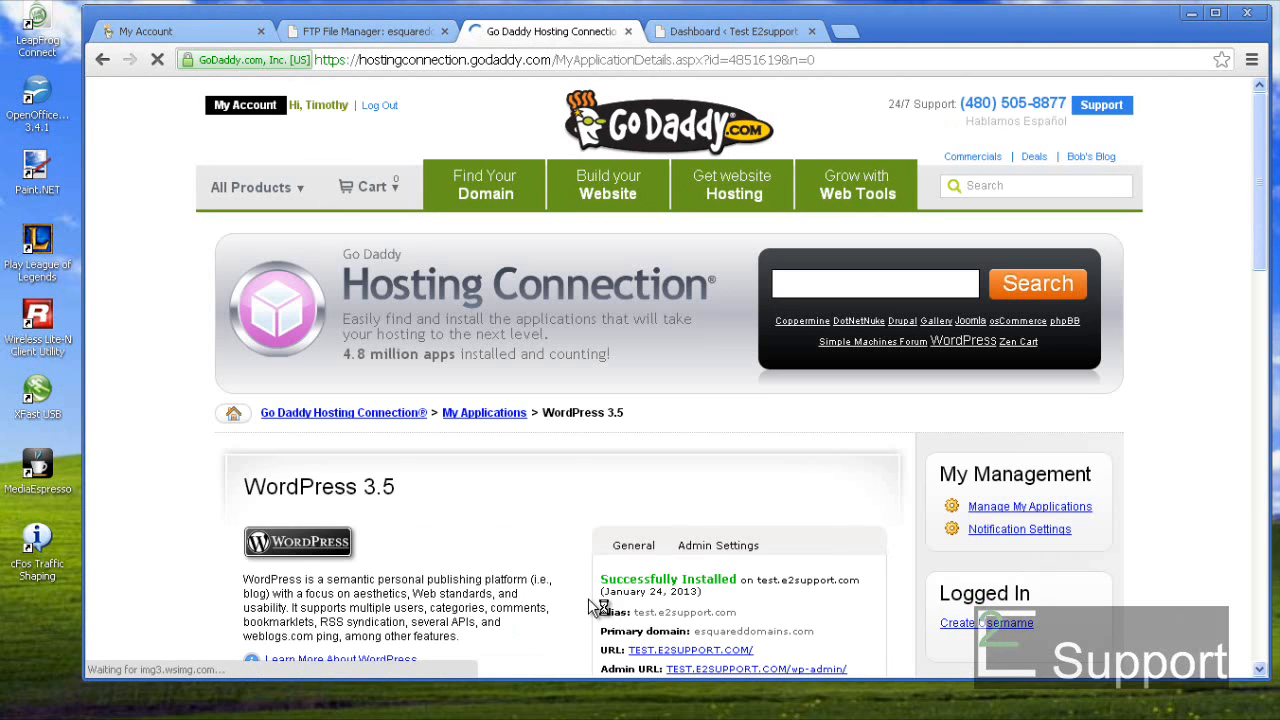
{"action": "scroll", "coordinate": [575, 573], "scroll_direction": "down", "scroll_amount": 1}
{"action": "scroll", "coordinate": [575, 580], "scroll_direction": "down", "scroll_amount": 2}
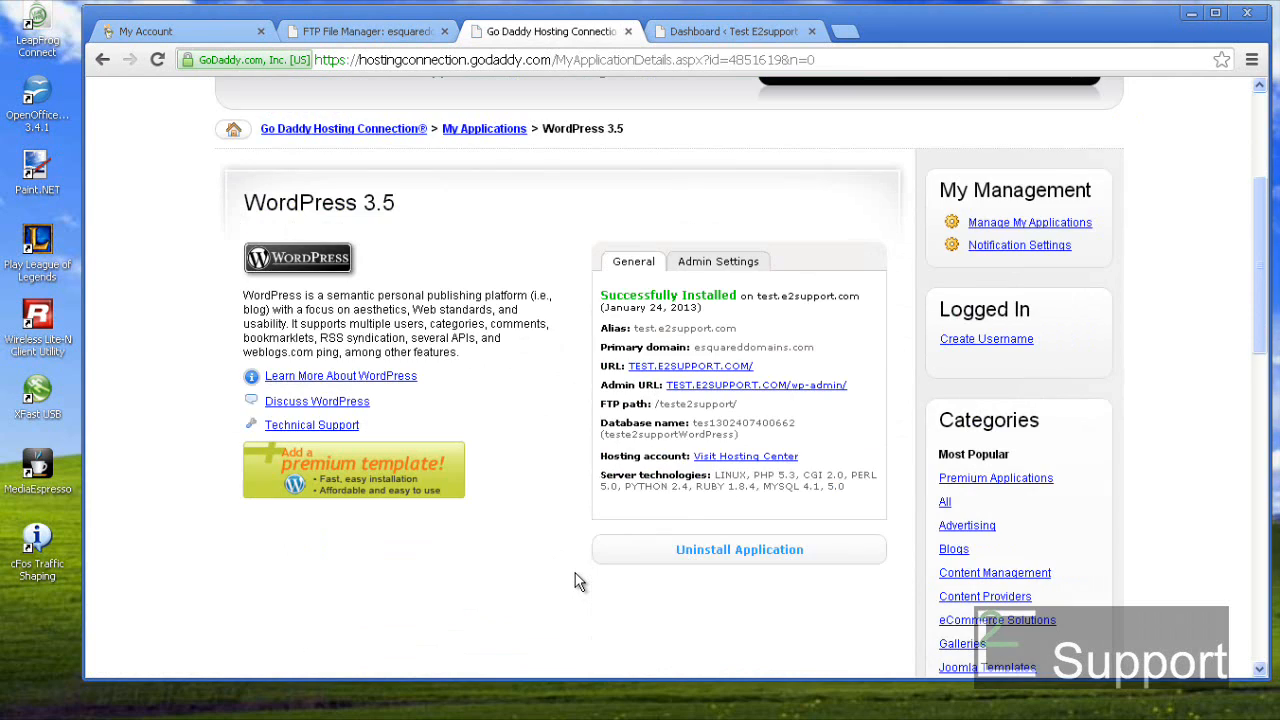
{"action": "left_click", "coordinate": [699, 268]}
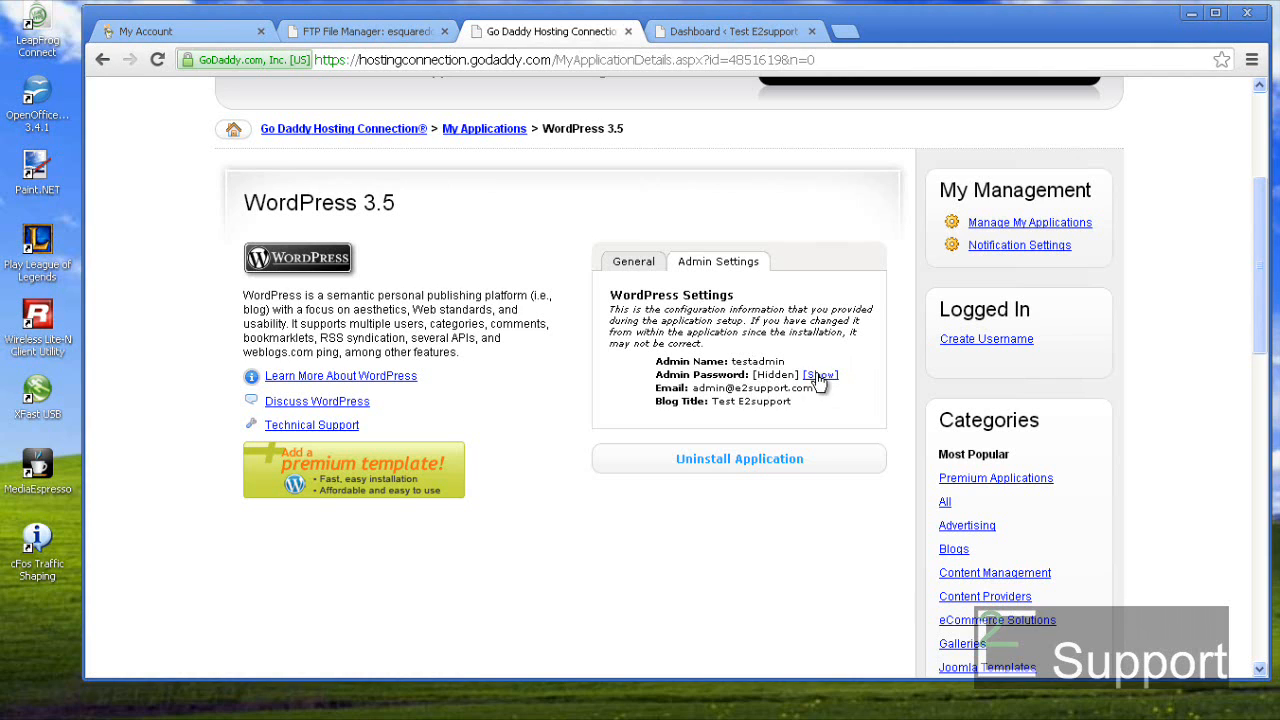
{"action": "left_click", "coordinate": [650, 268]}
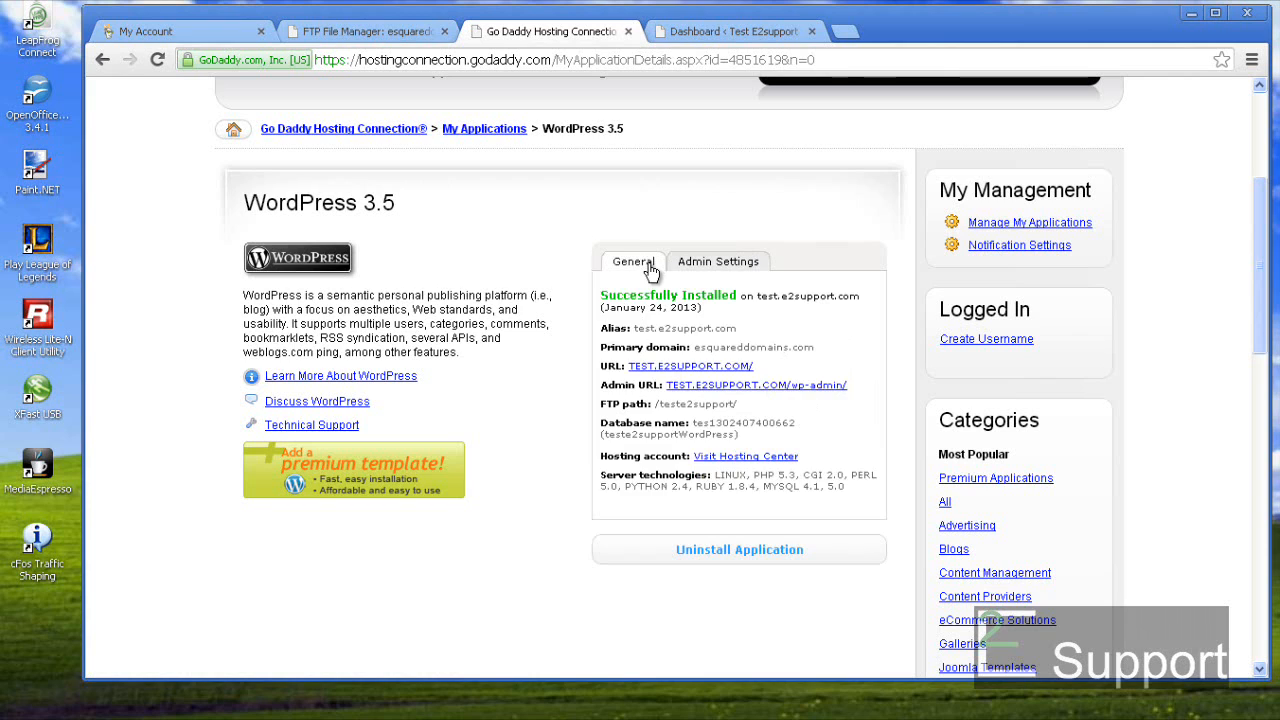